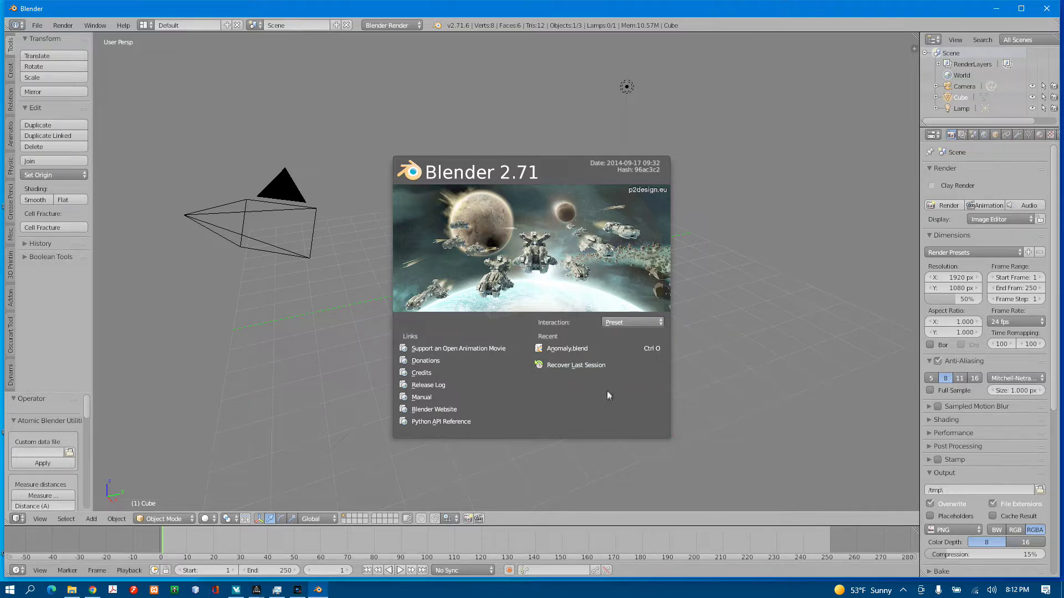
Step: Dismiss the splash screen and delete the default cube from the scene
left_click(504, 296)
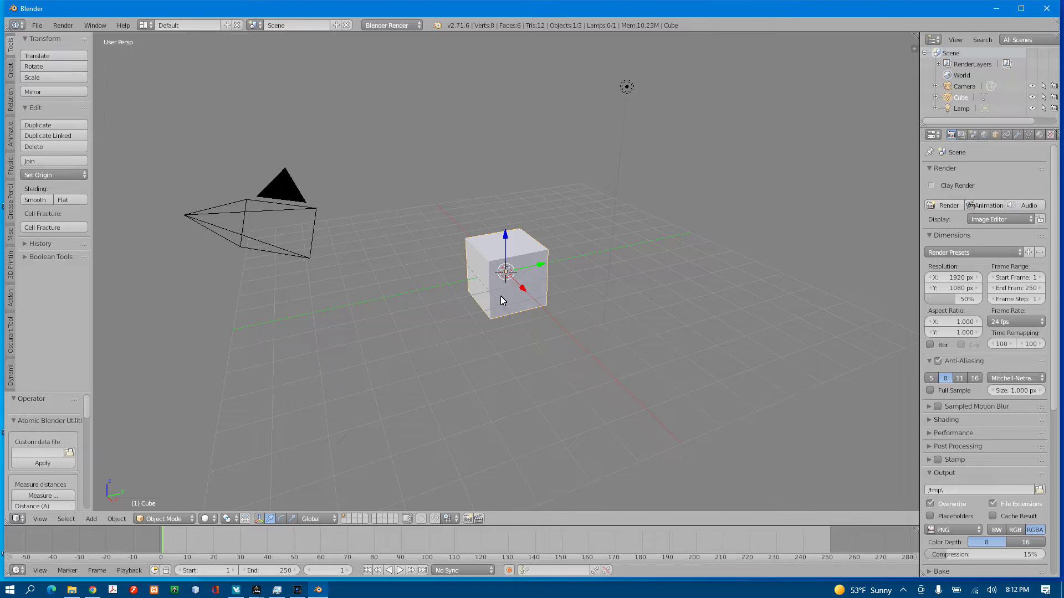
key("x")
left_click(500, 296)
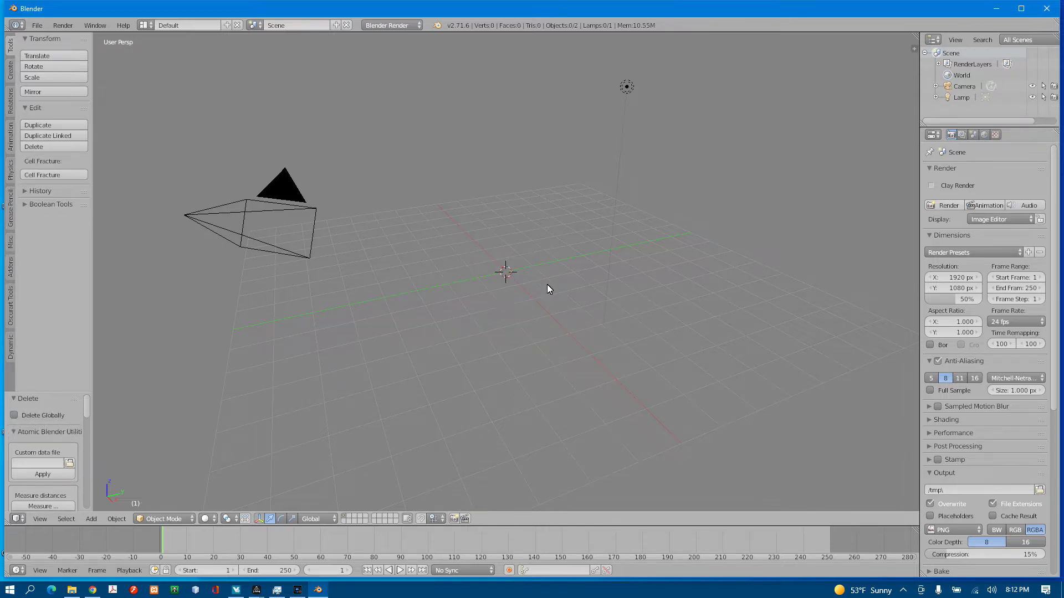
Step: Import the STL file Anomoly-WIP-2.stl from the Desktop folder
left_click(38, 25)
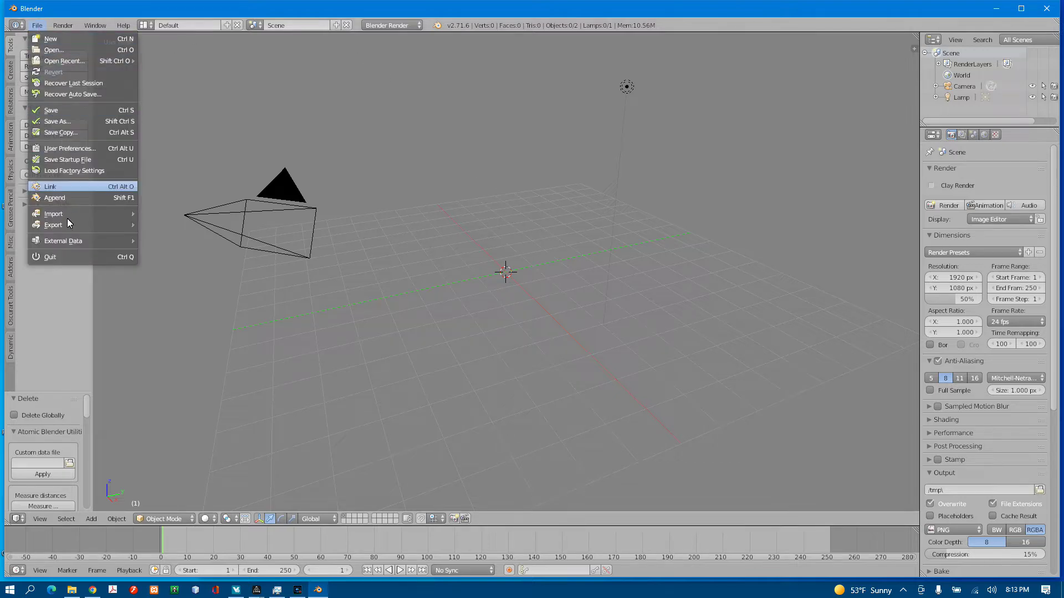
mouse_move(67, 217)
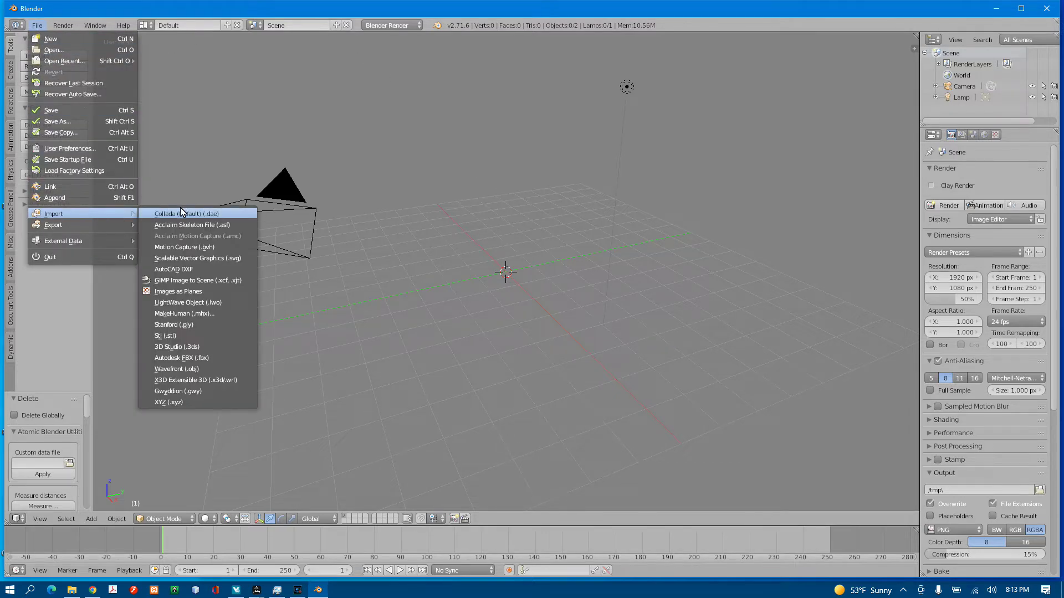
left_click(191, 337)
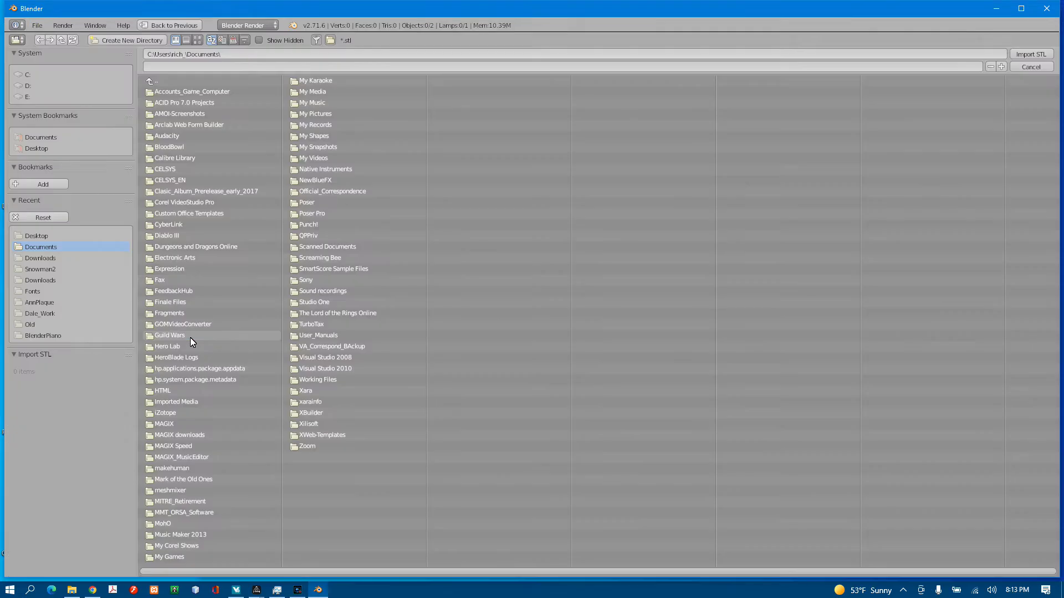
left_click(37, 236)
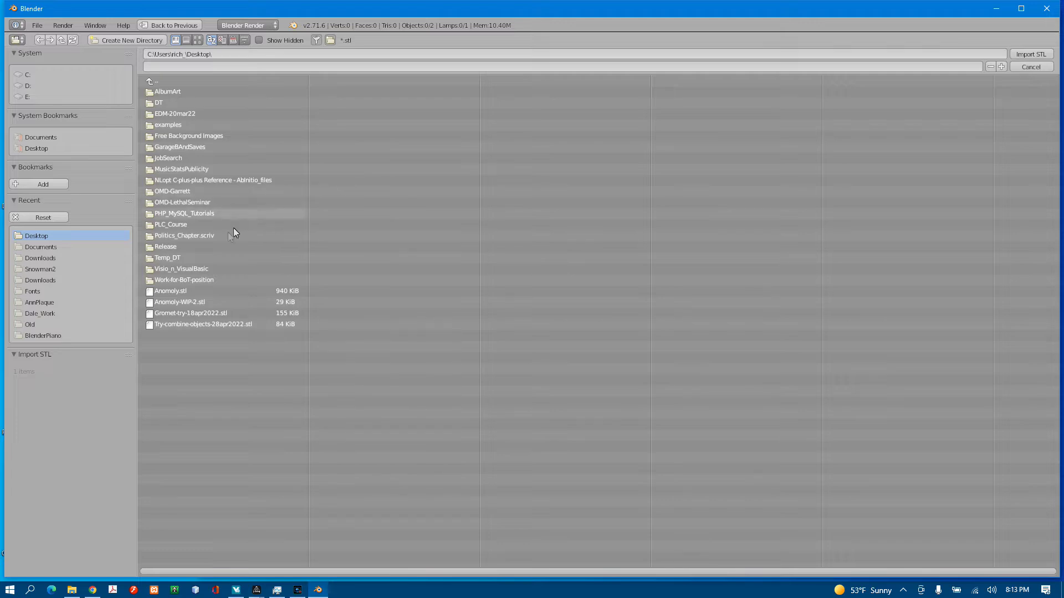
left_click(172, 303)
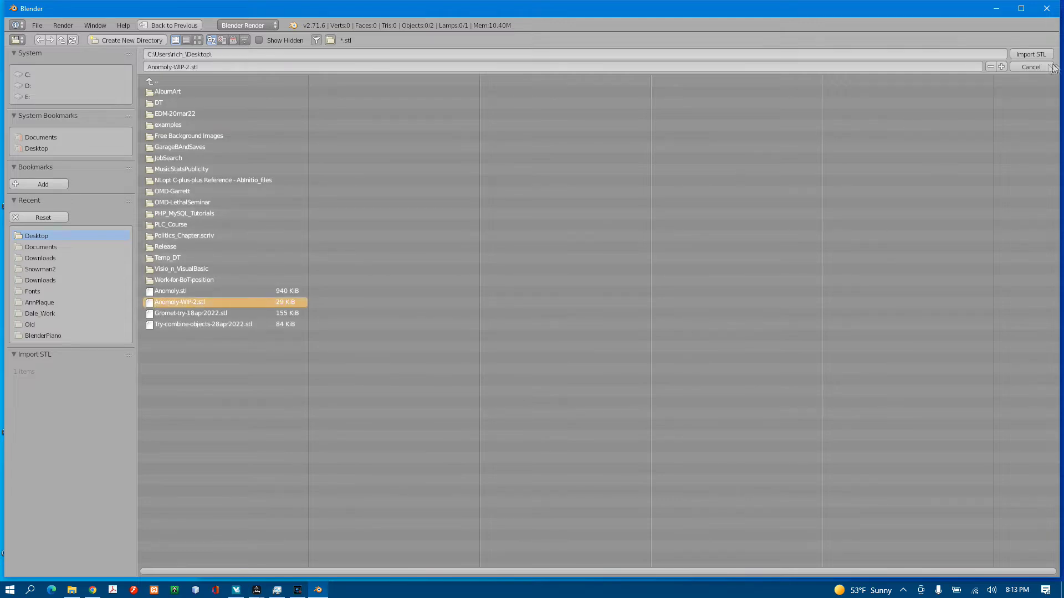
left_click(1031, 54)
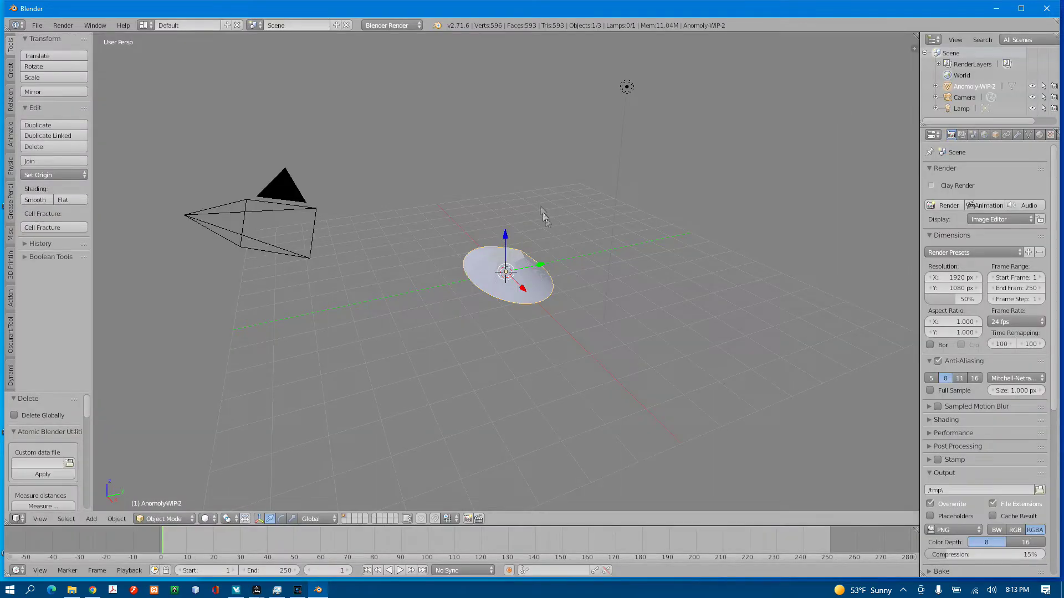
Step: Widen the properties editor and show the 3D view's sidebar with the transform values
scroll(580, 321, "up", 5)
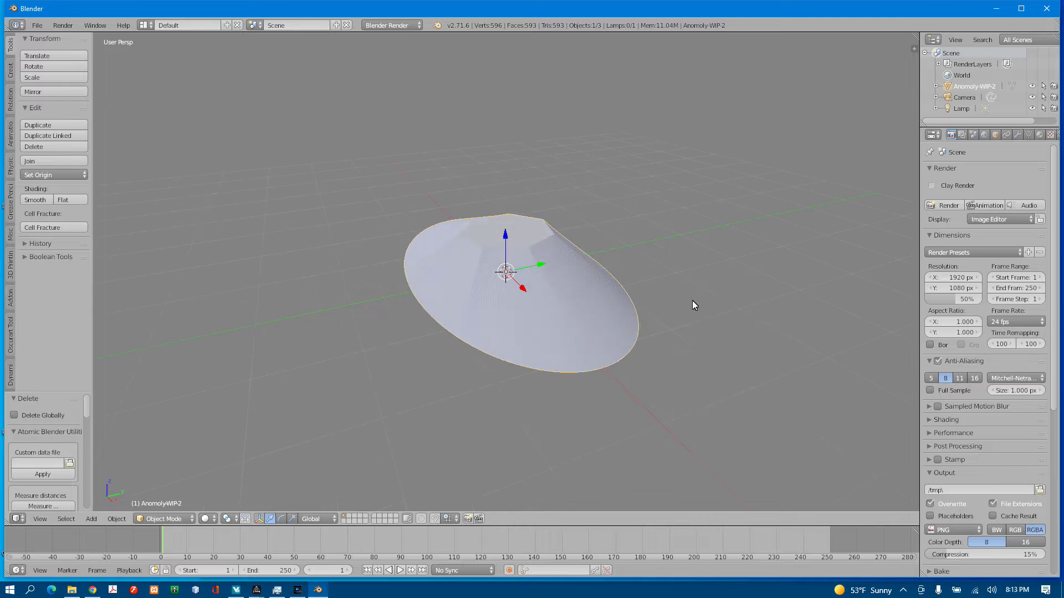
middle_click_drag(687, 305, 538, 323)
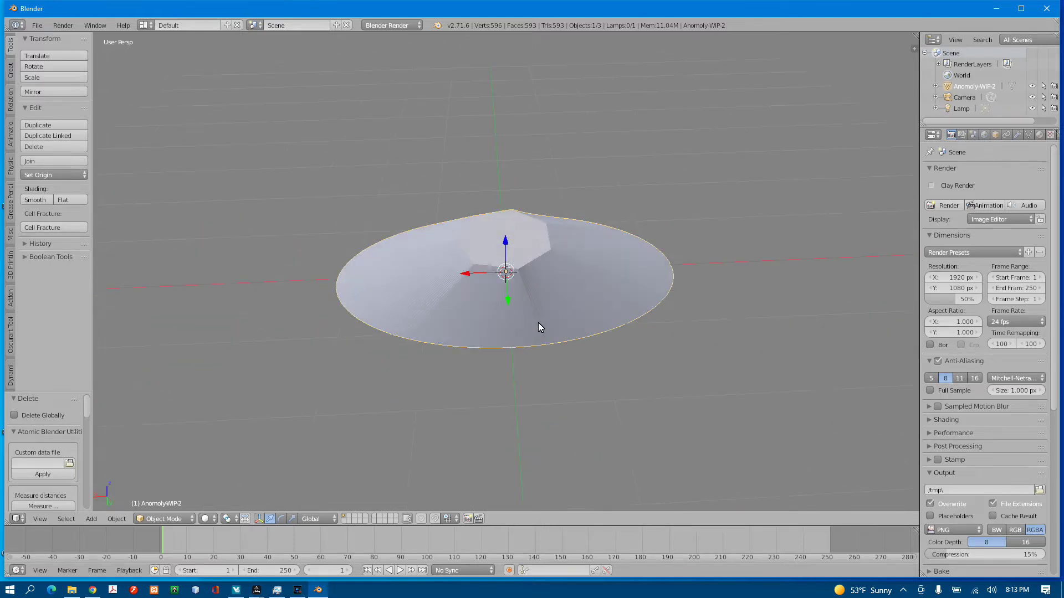
middle_click_drag(597, 303, 591, 330)
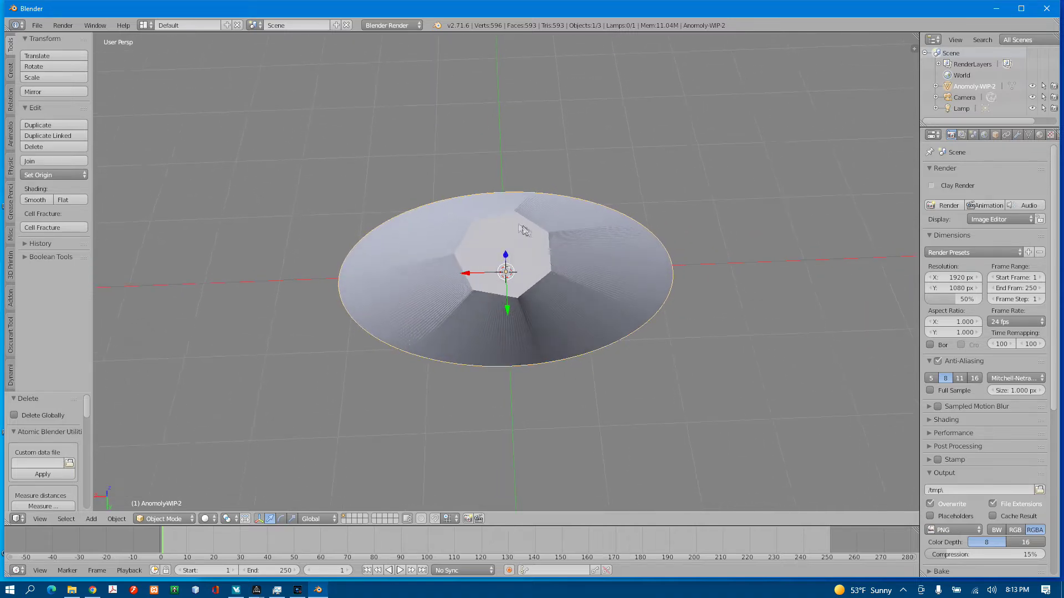
middle_click_drag(627, 368, 625, 327)
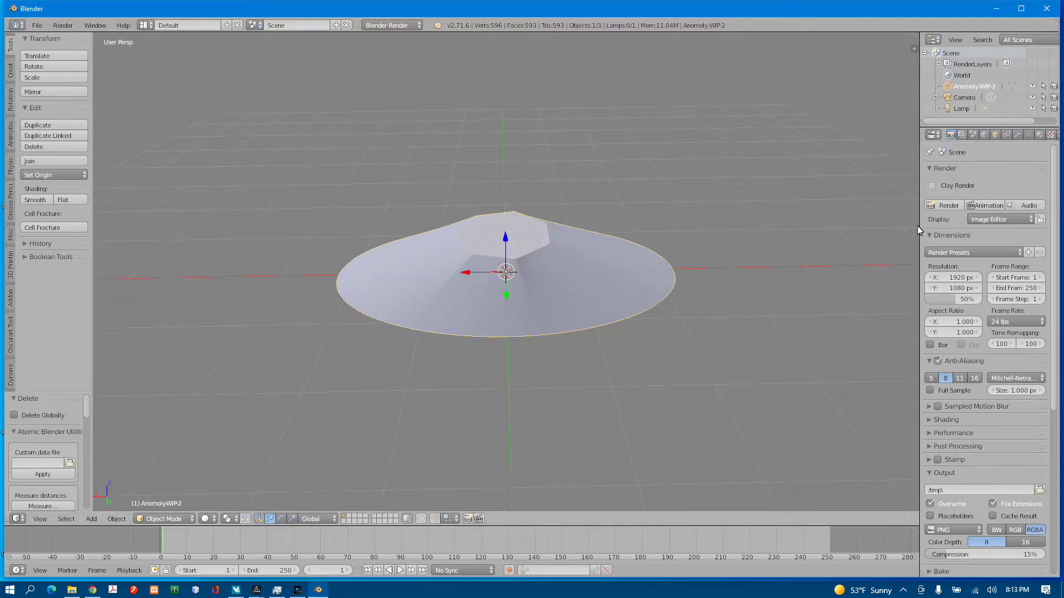
left_click_drag(919, 225, 792, 231)
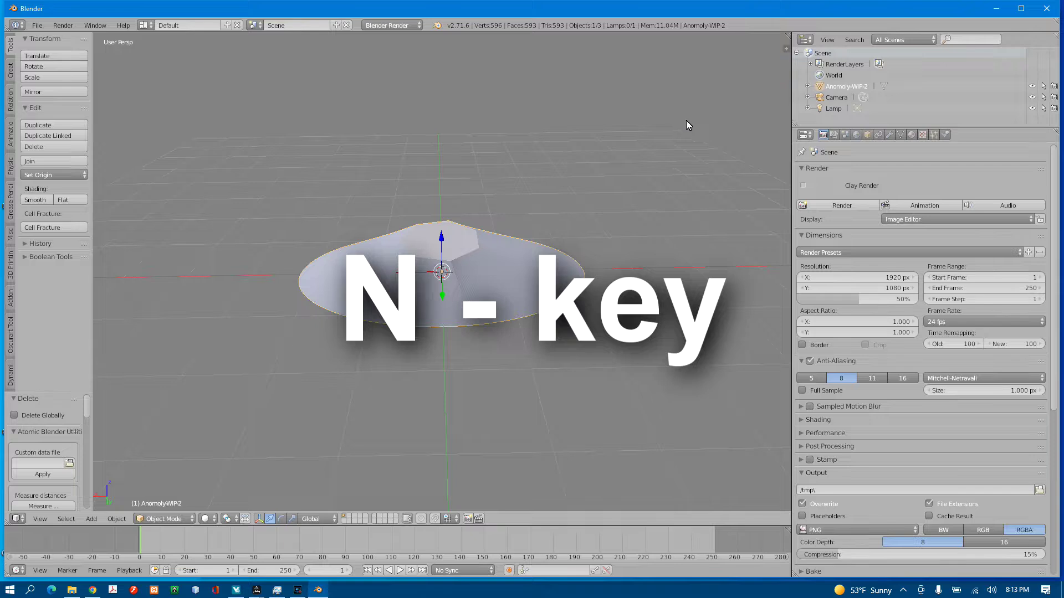
key("n")
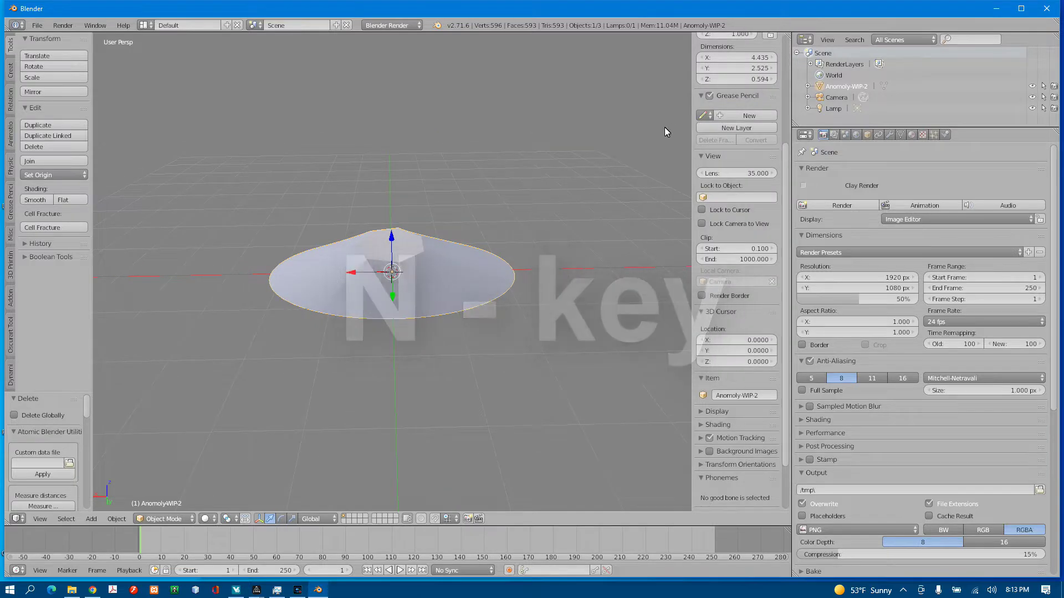
Step: Select the Camera object and bring its location and rotation values into view
left_click(833, 98)
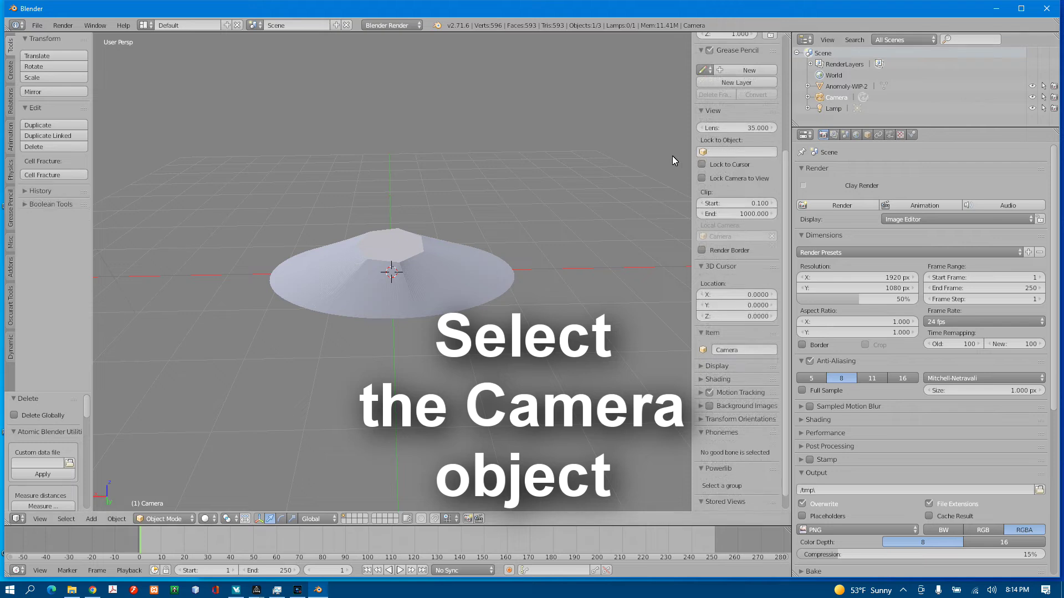
scroll(672, 155, "up", 3)
left_click_drag(783, 178, 793, 28)
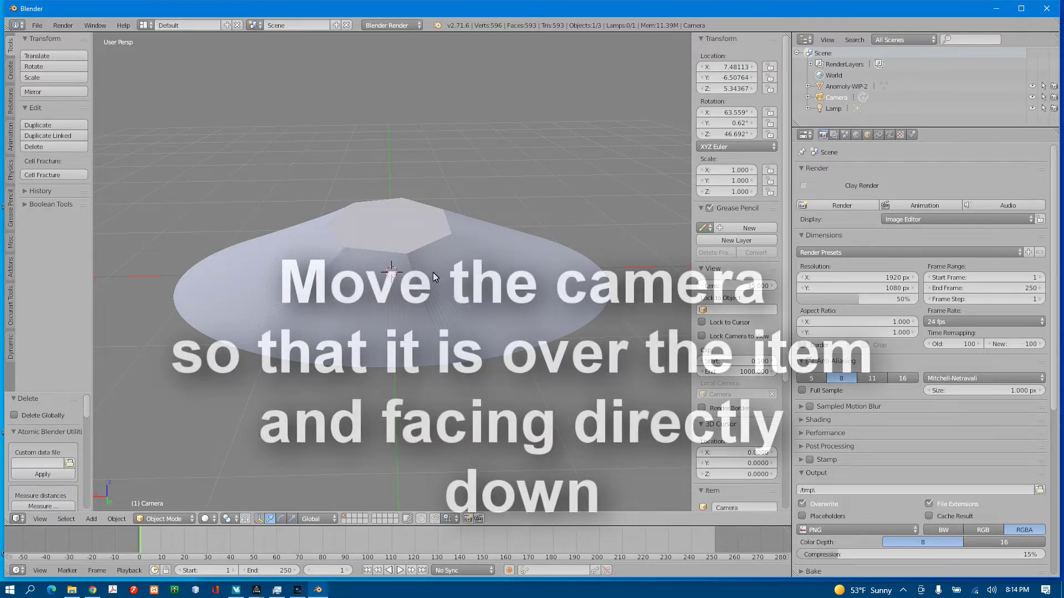
Step: Set the 3D view's viewport shading to Wireframe to see the imported model's mesh lines
scroll(481, 303, "down", 1)
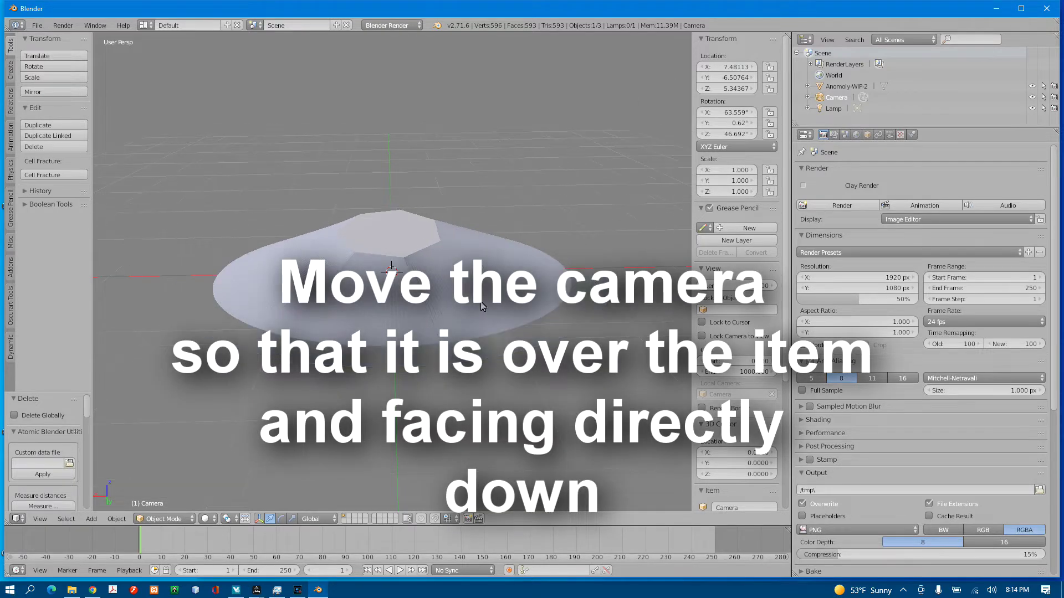
left_click(209, 519)
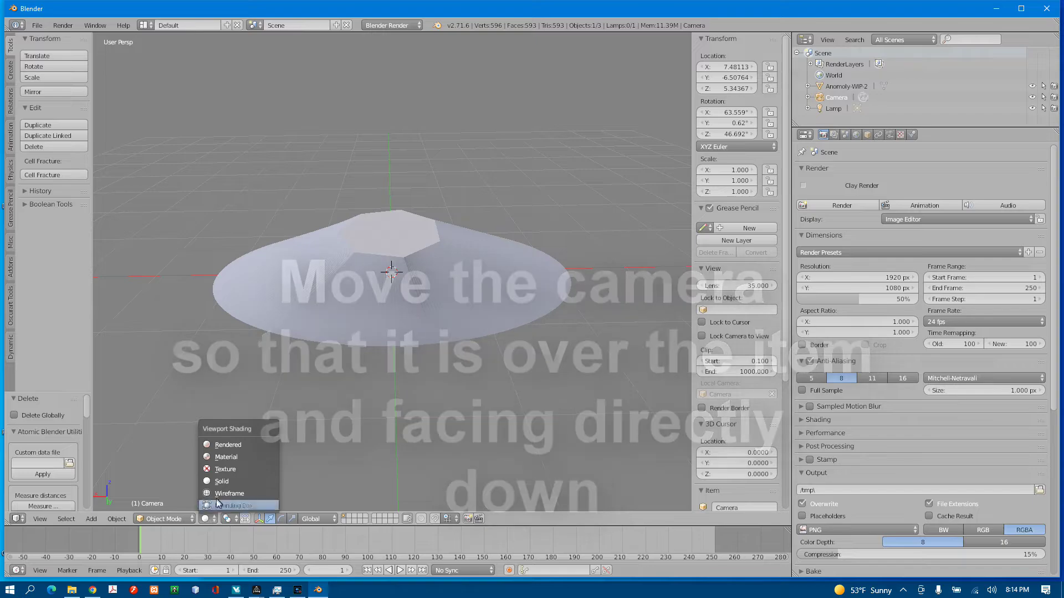
left_click(220, 494)
mouse_move(496, 393)
middle_mouse_down()
mouse_move(501, 483)
mouse_move(488, 394)
mouse_move(495, 305)
mouse_move(483, 415)
mouse_move(500, 428)
middle_mouse_up()
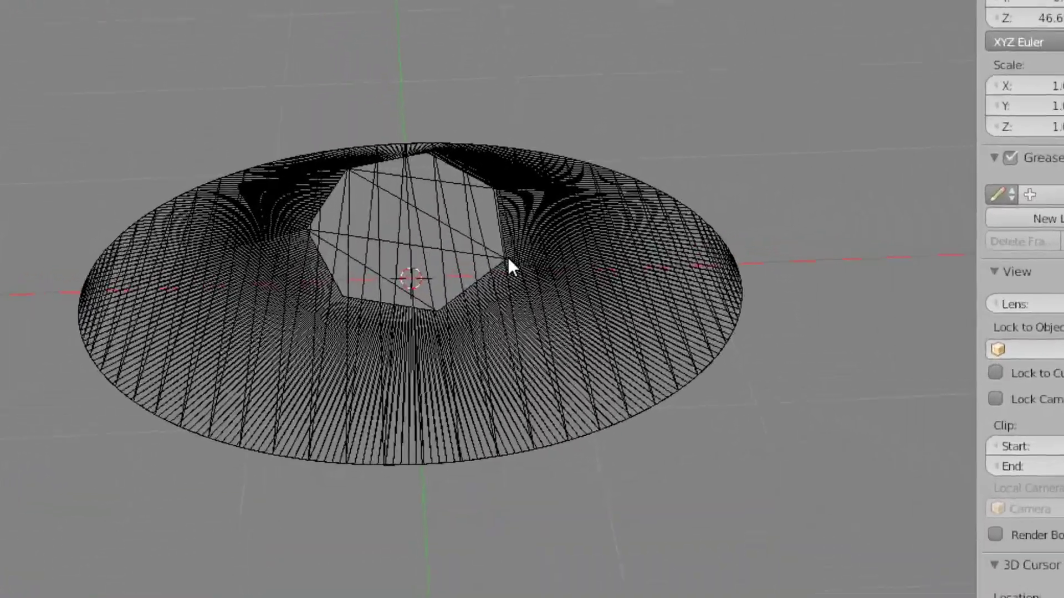
key("ctrl+shift+alt+c")
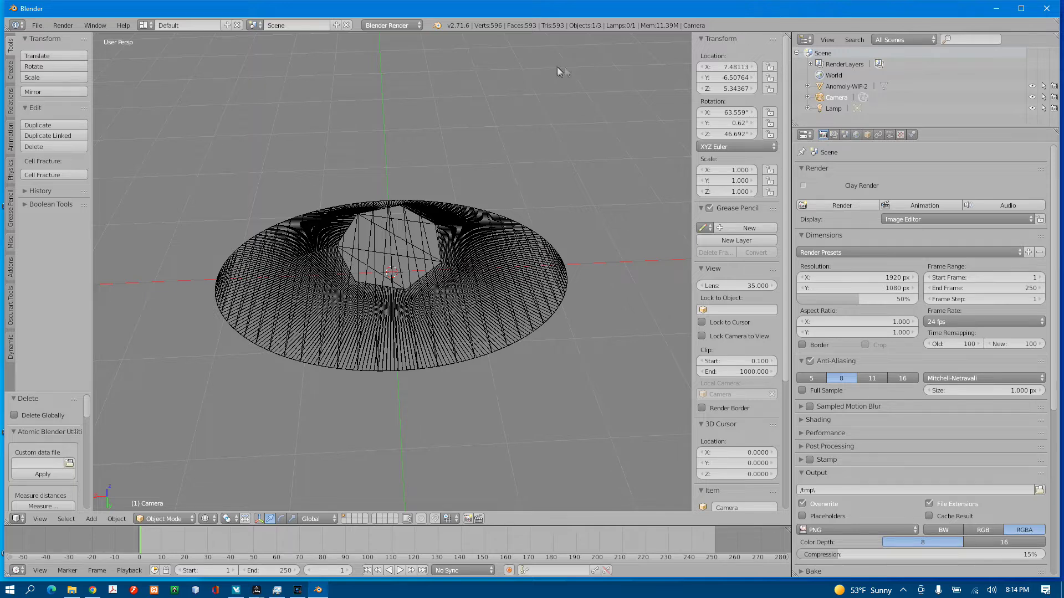
Step: Set the camera's X and Y location to 0 so it sits centred over the model
left_click(730, 68)
key("Return")
left_click(727, 82)
type("0")
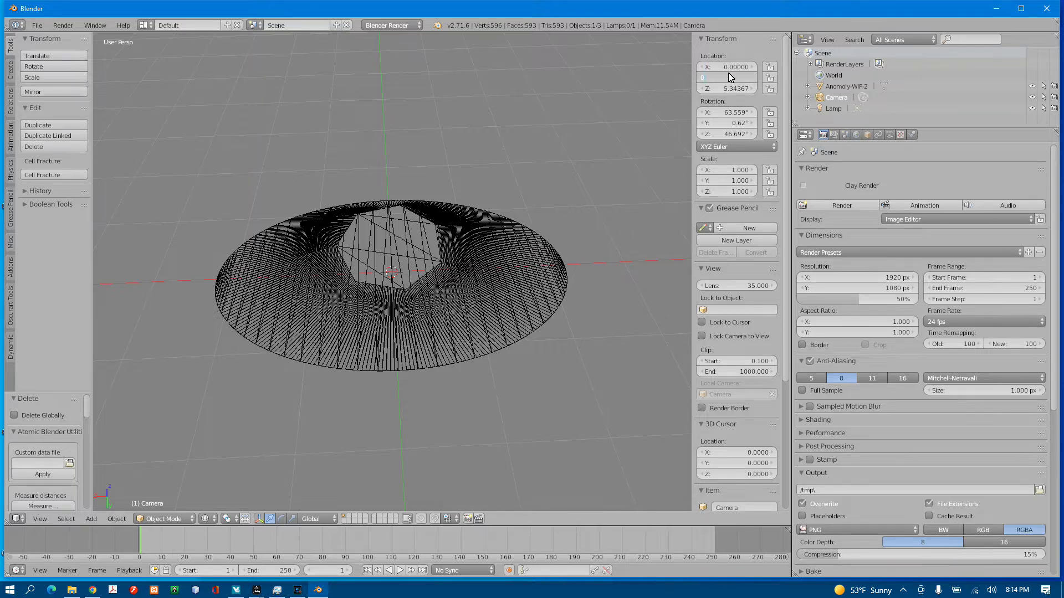
key("Return")
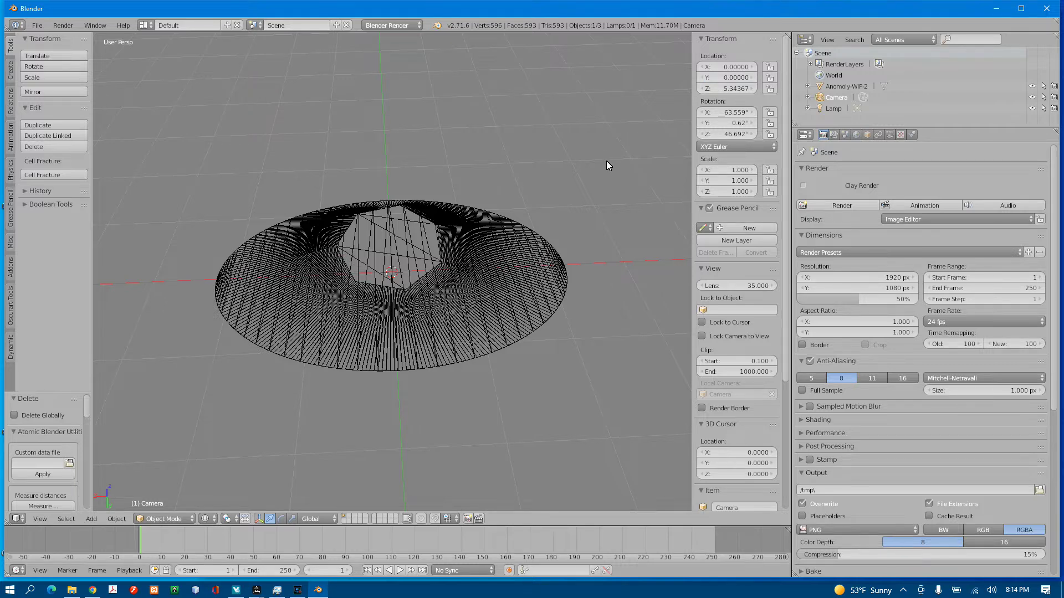
Step: In front view, set the camera's X, Y and Z rotation to 0° so it faces straight down
key("KP_1")
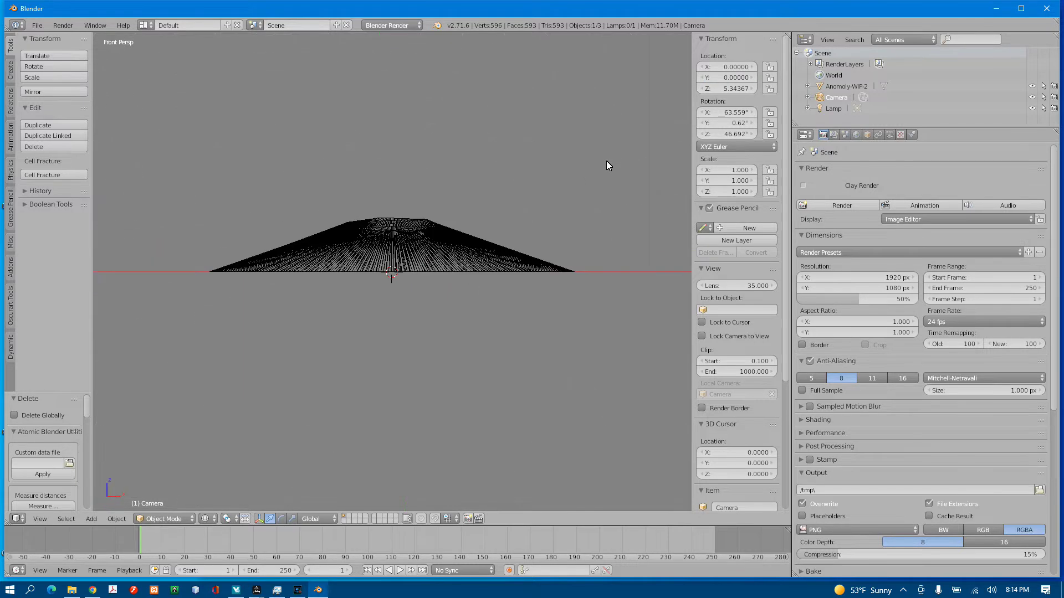
scroll(606, 164, "down", 4)
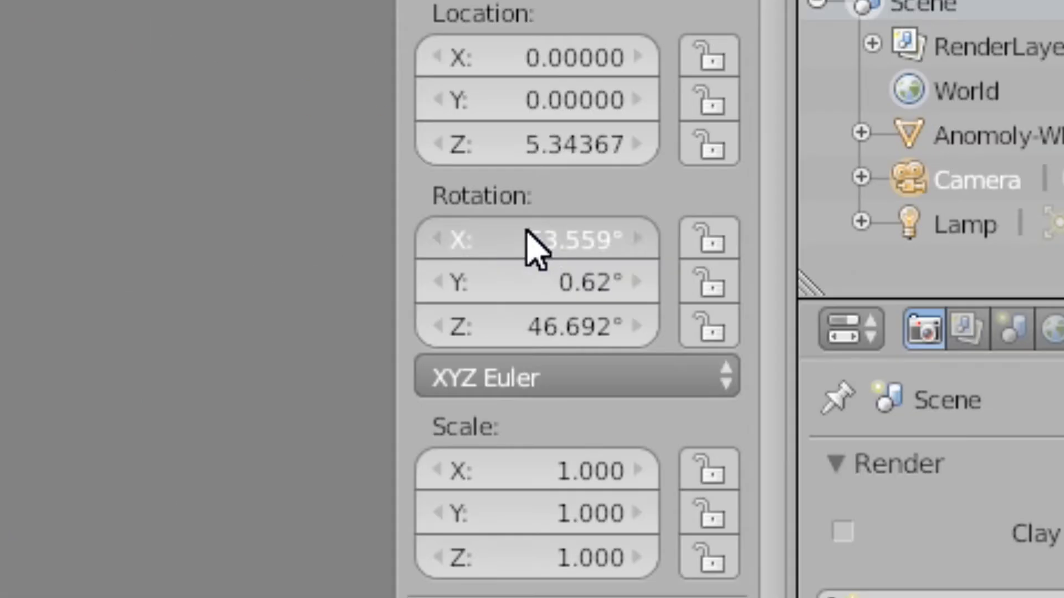
left_click(535, 246)
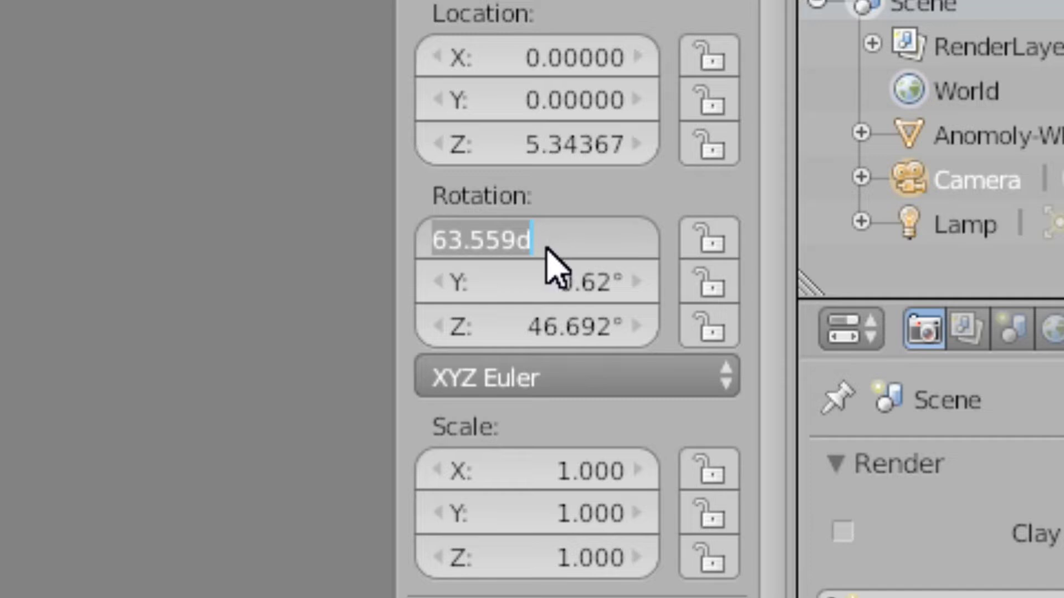
type("0")
key("Return")
left_click(588, 297)
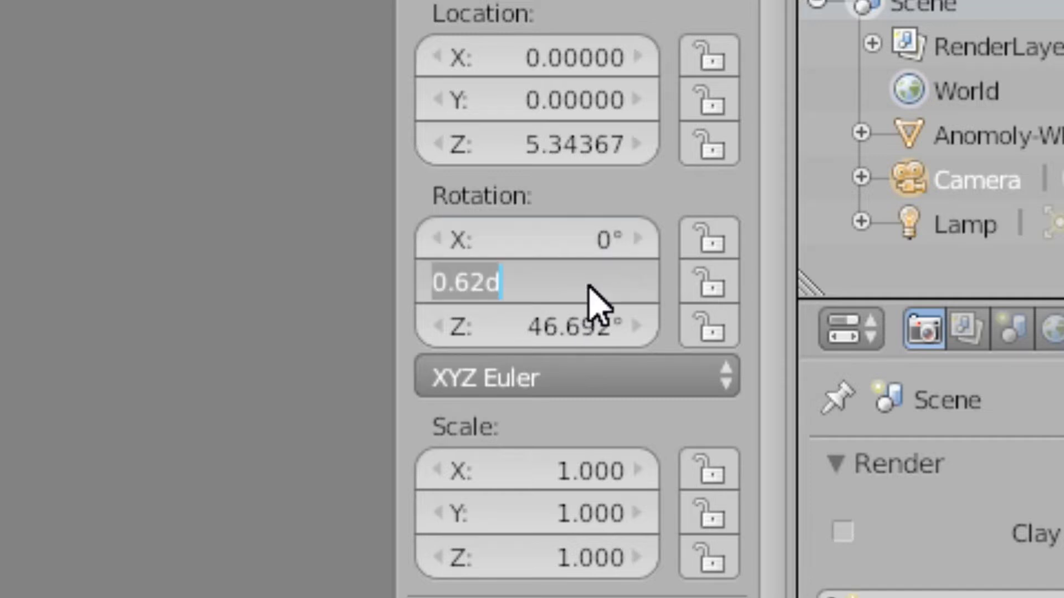
type("0")
key("Return")
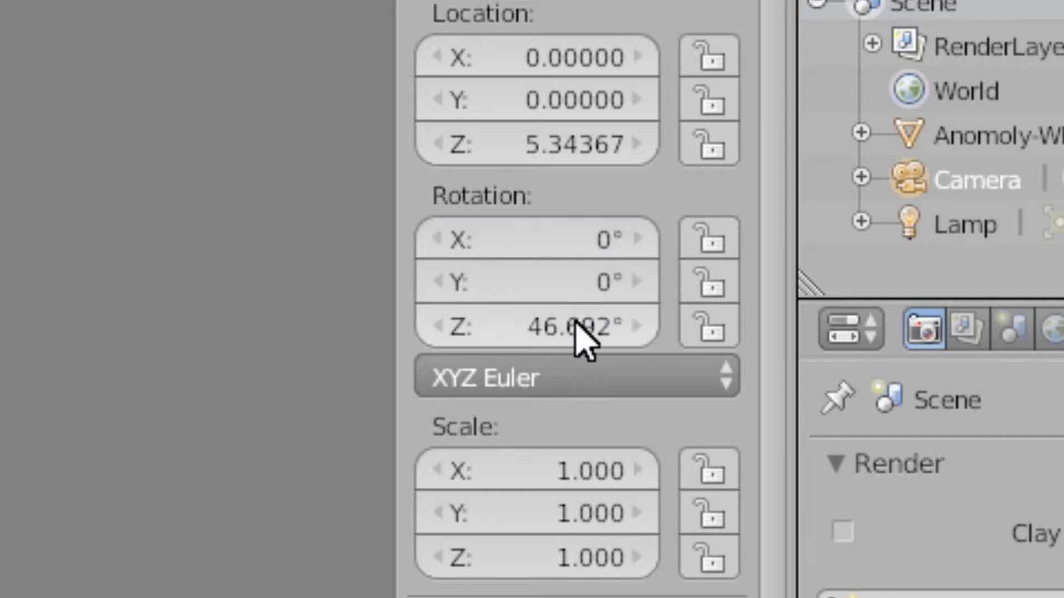
left_click(579, 327)
type("0")
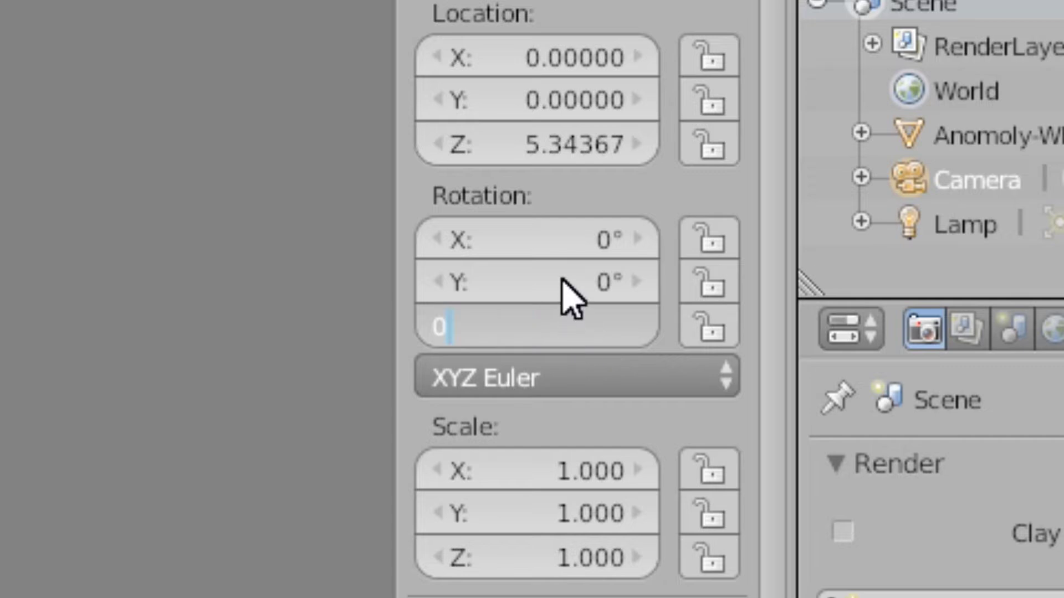
key("Return")
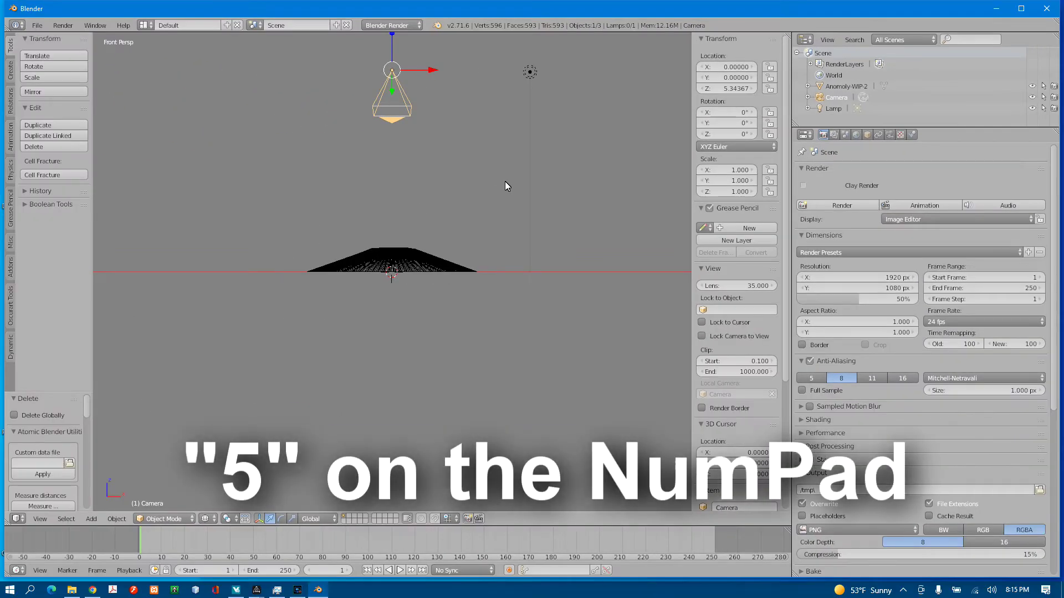
Step: Switch the 3D view to orthographic projection and look at the model through the camera
key("KP_5")
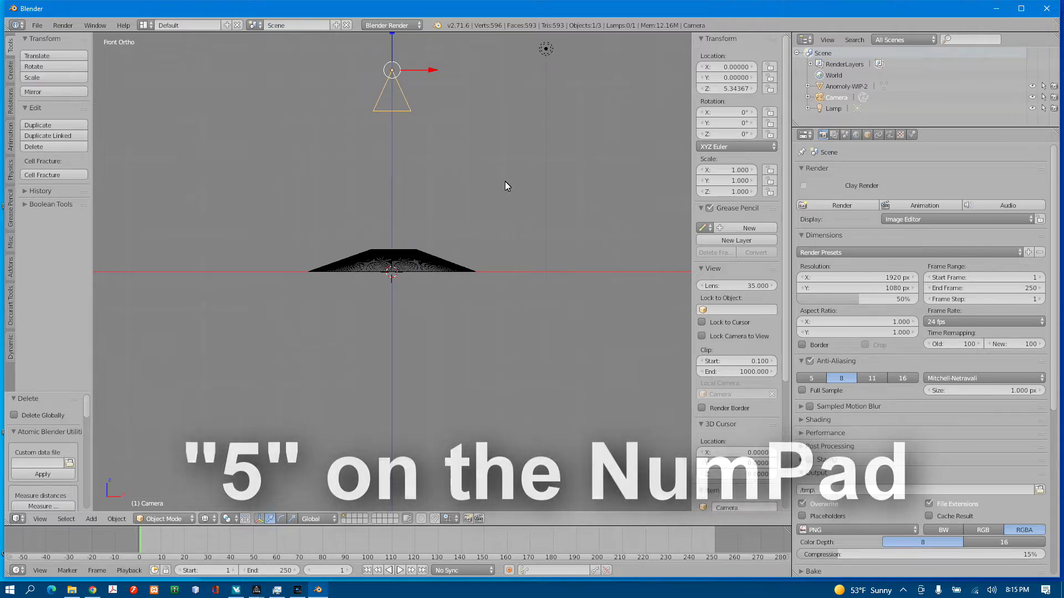
key("KP_5")
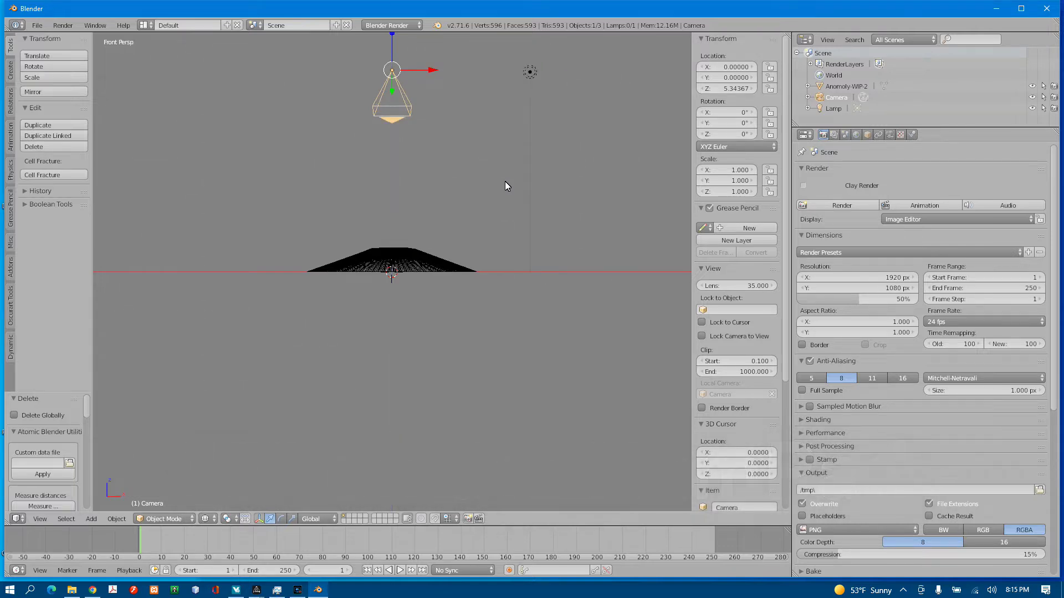
key("KP_5")
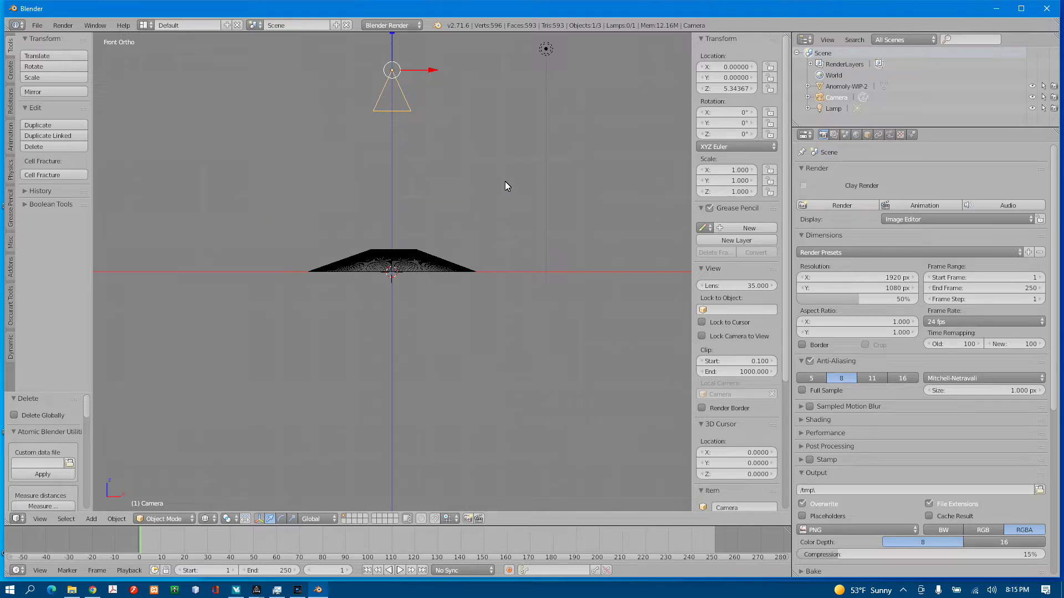
key("n")
key("n")
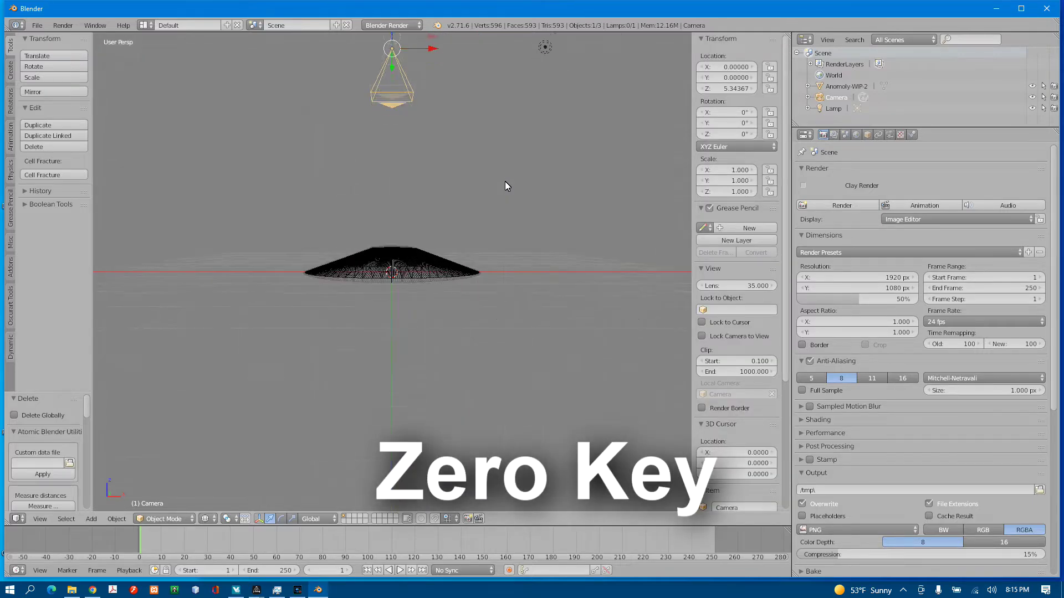
key("KP_0")
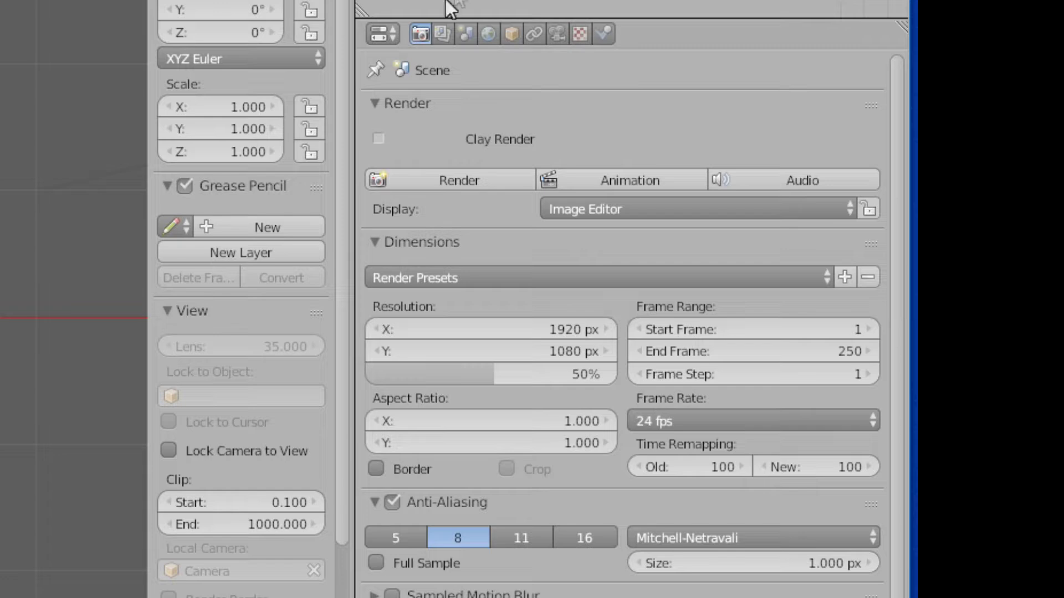
Step: Change the camera's lens type from perspective to Orthographic
left_click(557, 33)
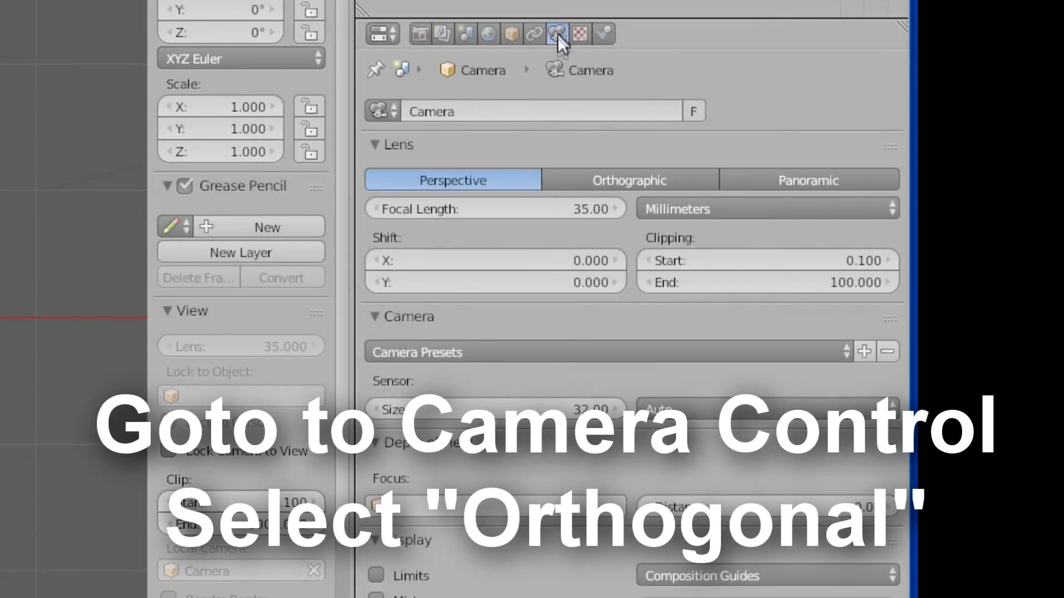
left_click(645, 184)
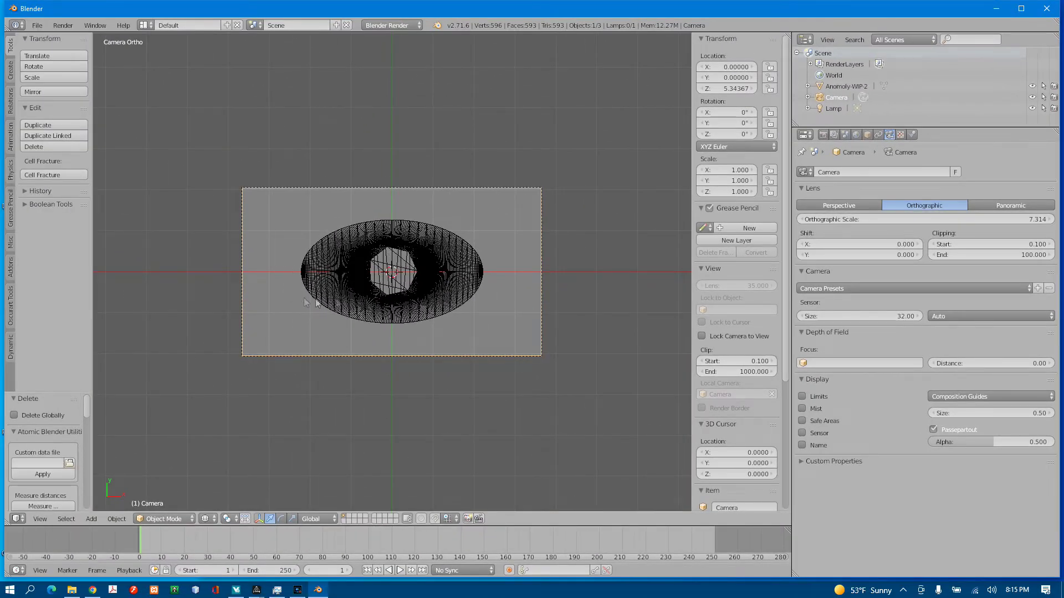
Step: Check the dimensions of the Anomoly-WIP-2 model and set the camera's orthographic scale to 4.6 so the model fills the frame
right_click(452, 263)
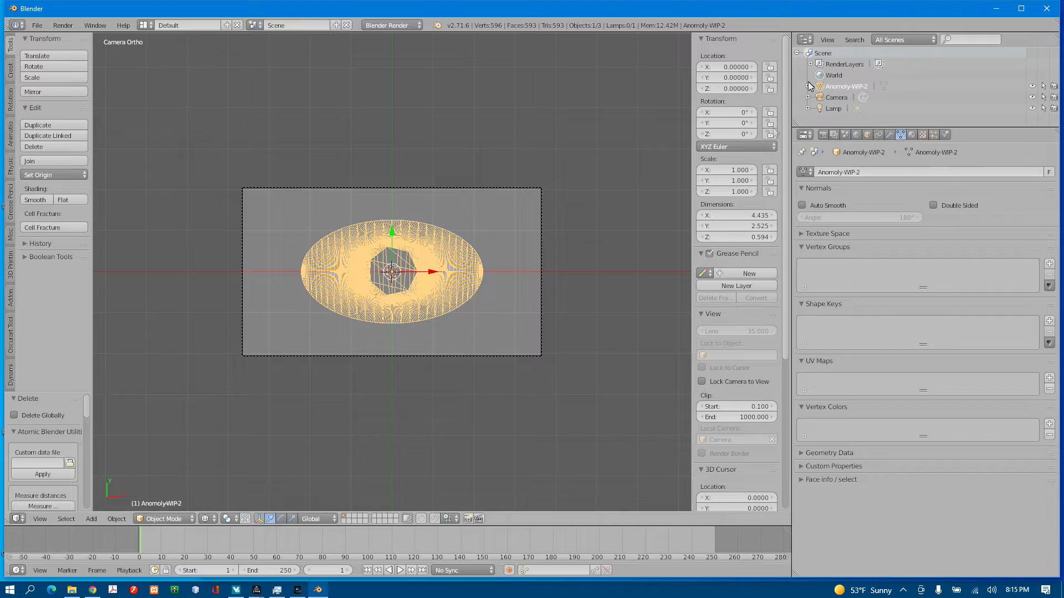
left_click(839, 96)
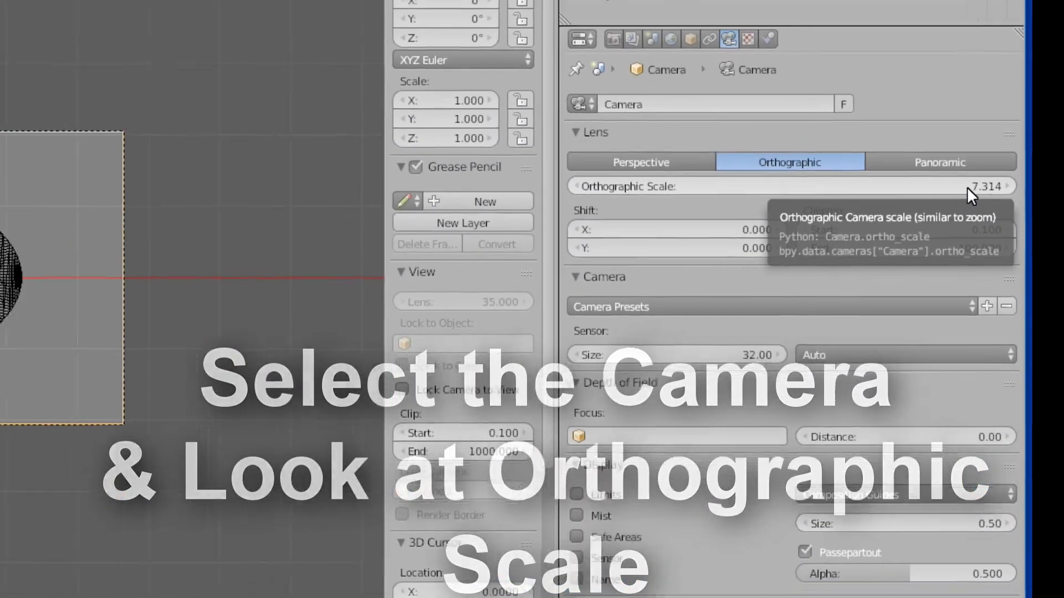
left_click(900, 145)
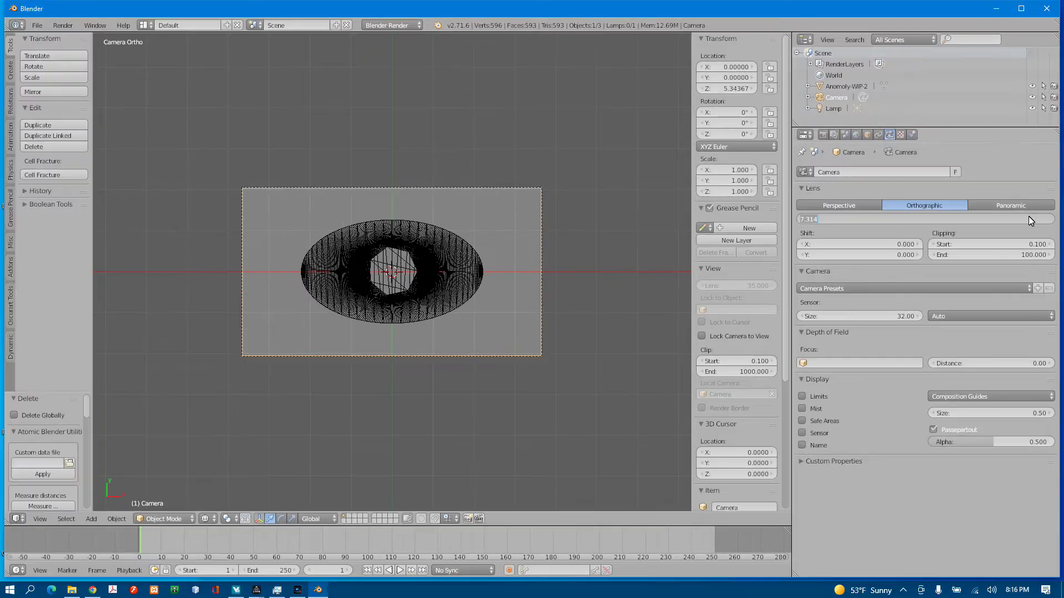
type("4")
type(".6")
key("Return")
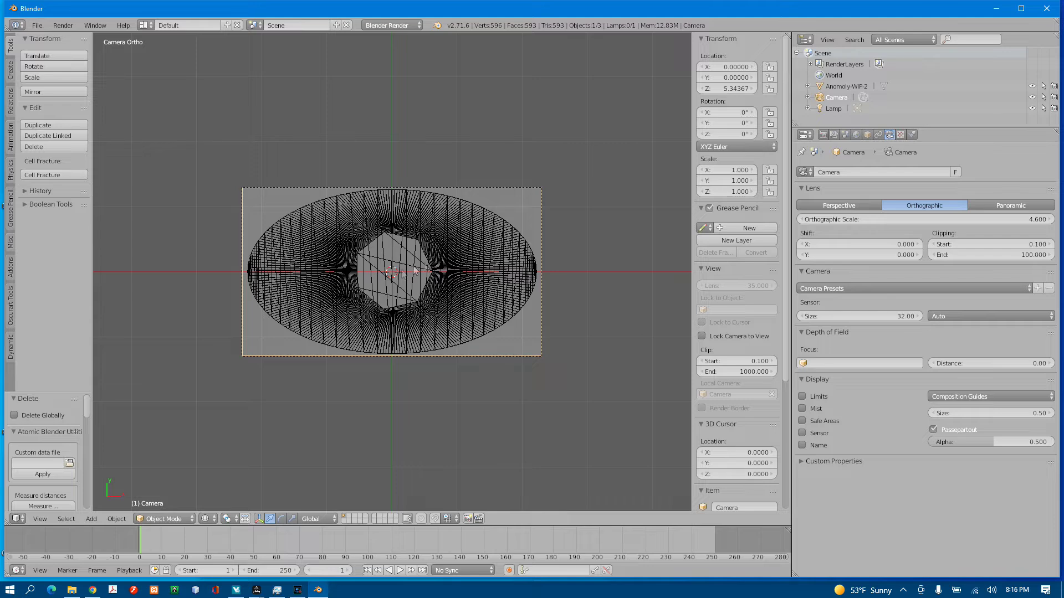
Step: Set the 3D view's viewport shading to Solid
left_click(204, 519)
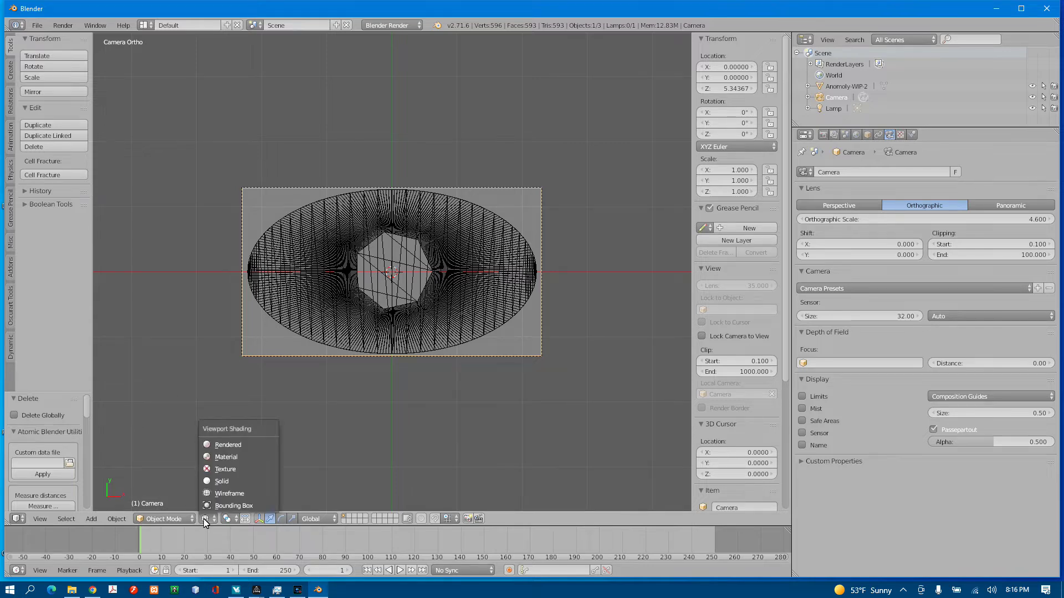
left_click(219, 481)
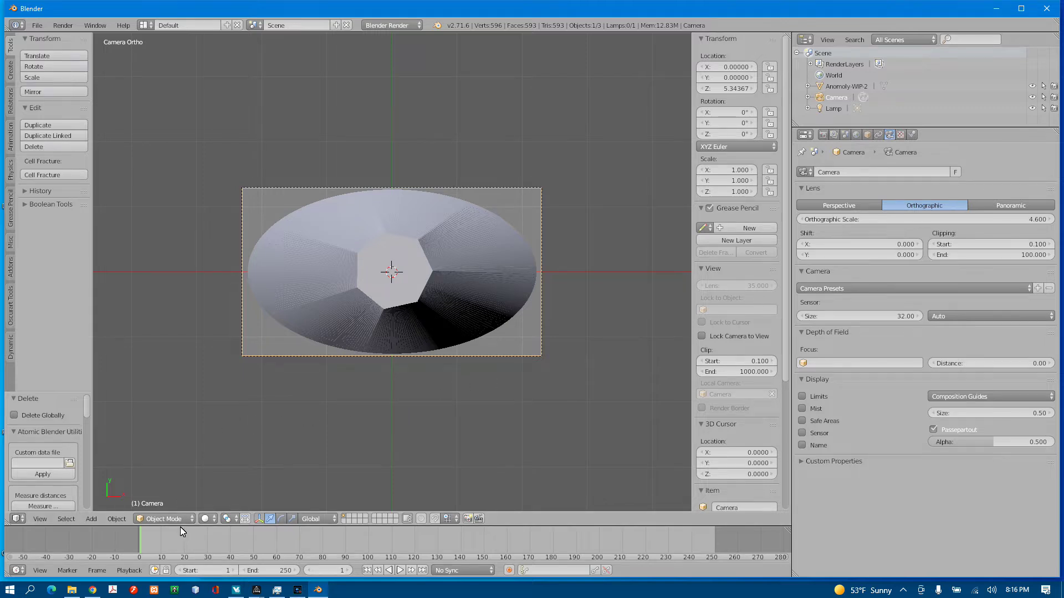
Step: Enlarge the Timeline area upward and change it to a Node Editor
left_click_drag(181, 526, 205, 394)
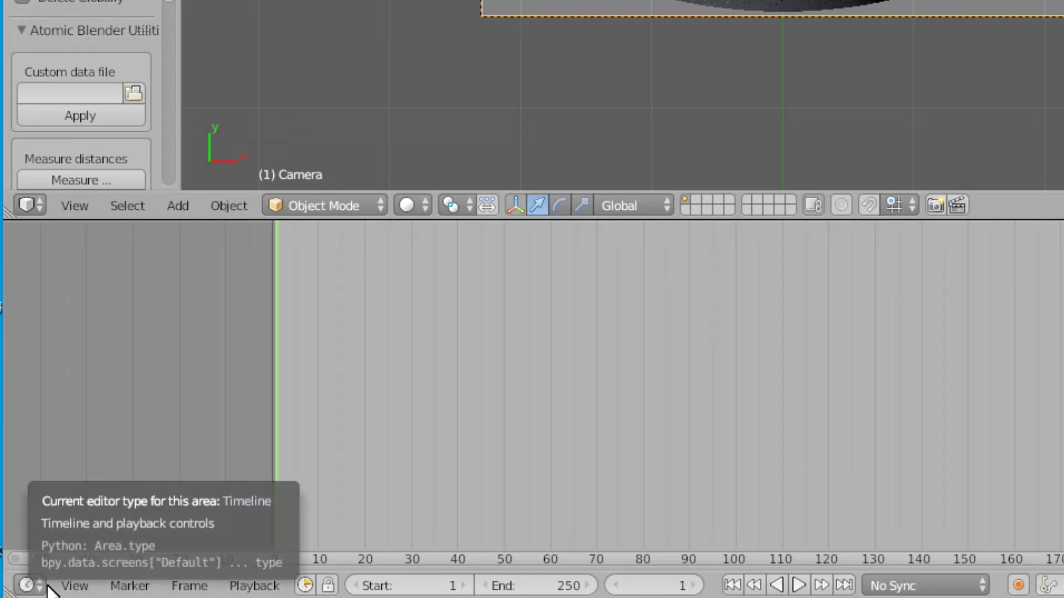
left_click(26, 586)
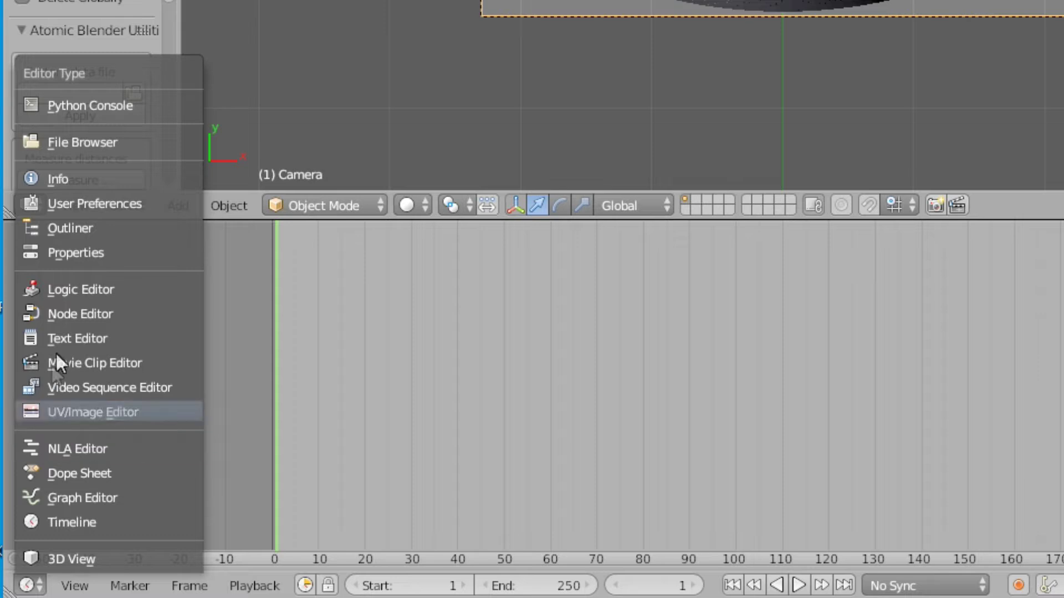
left_click(68, 314)
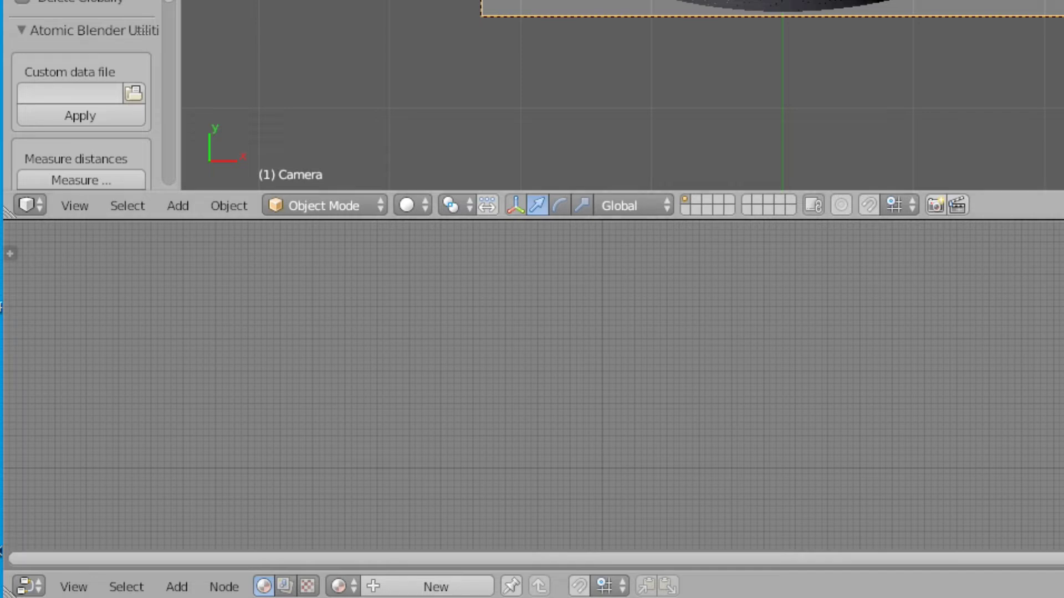
Step: Enable Use Nodes for the scene's compositing node tree and render the camera view
left_click(284, 586)
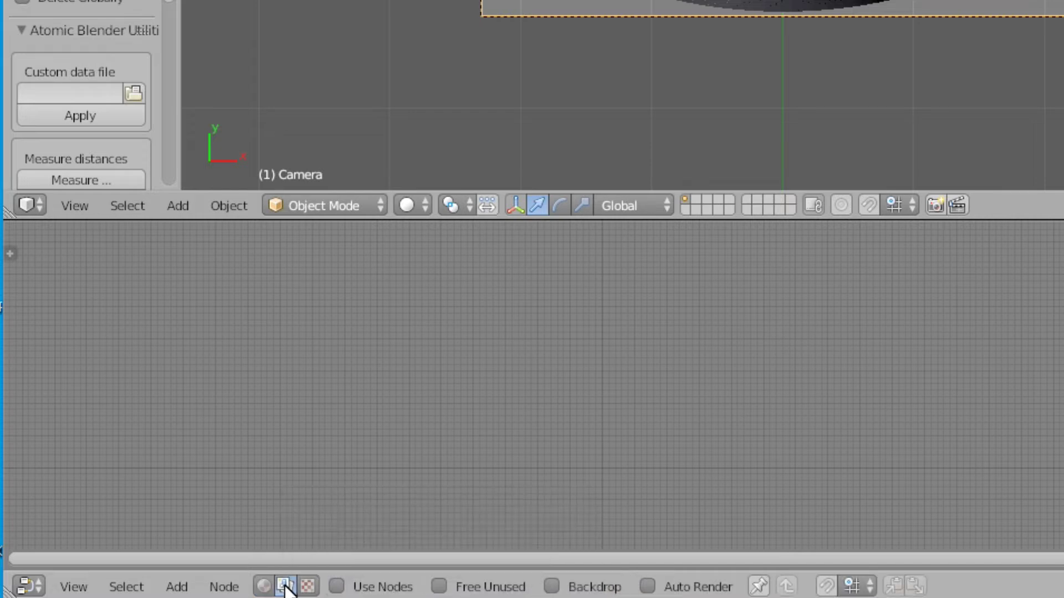
left_click(339, 588)
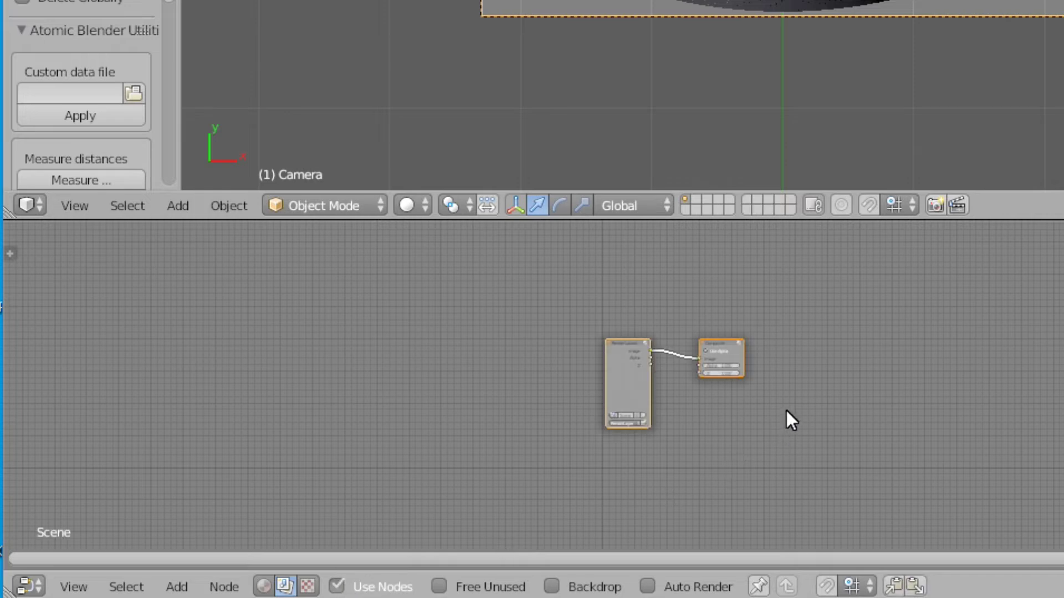
scroll(789, 421, "up", 3)
scroll(786, 410, "up", 3)
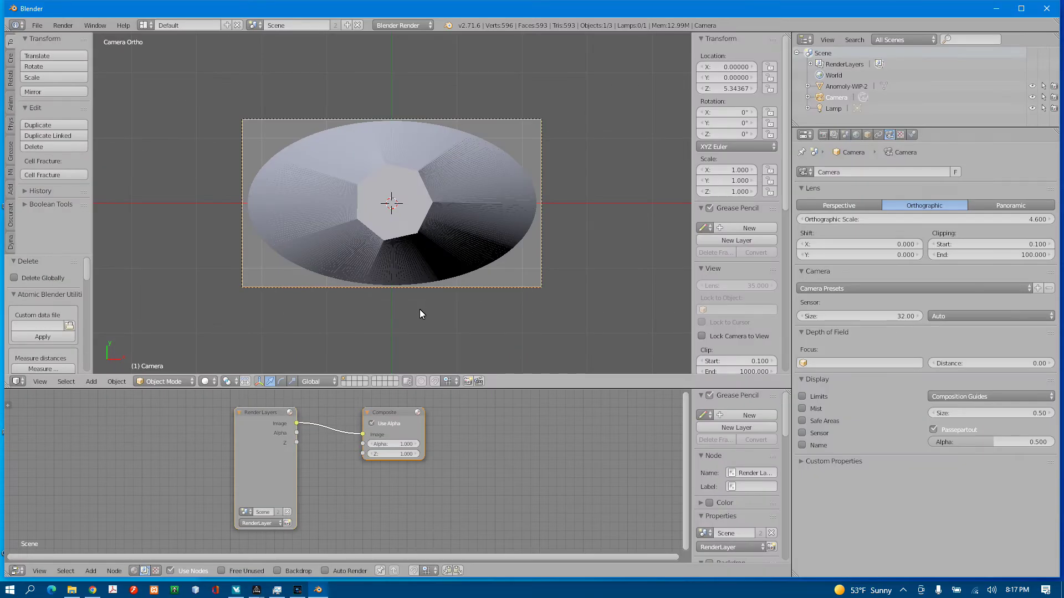
key("F12")
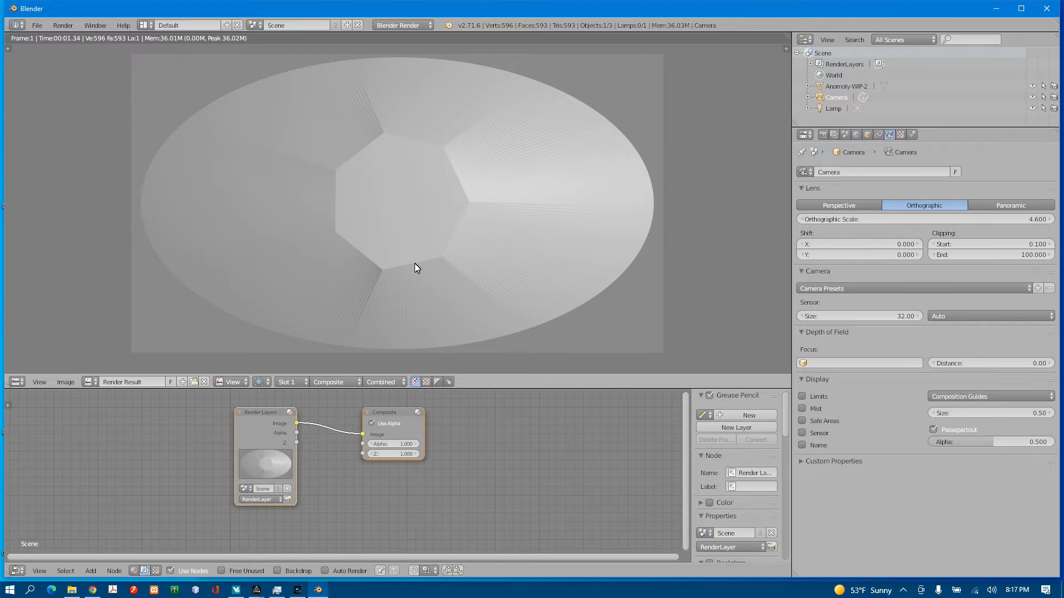
Step: Insert a Vector Normalize node between Render Layers and Composite, and feed its input from the Render Layers Z output
left_click(90, 571)
mouse_move(125, 491)
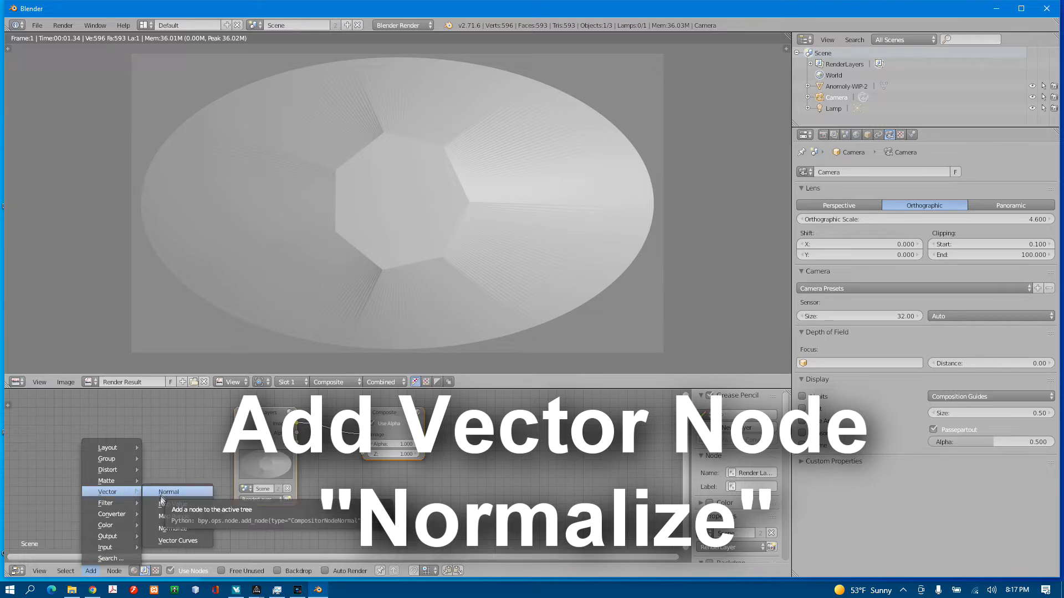
left_click(161, 530)
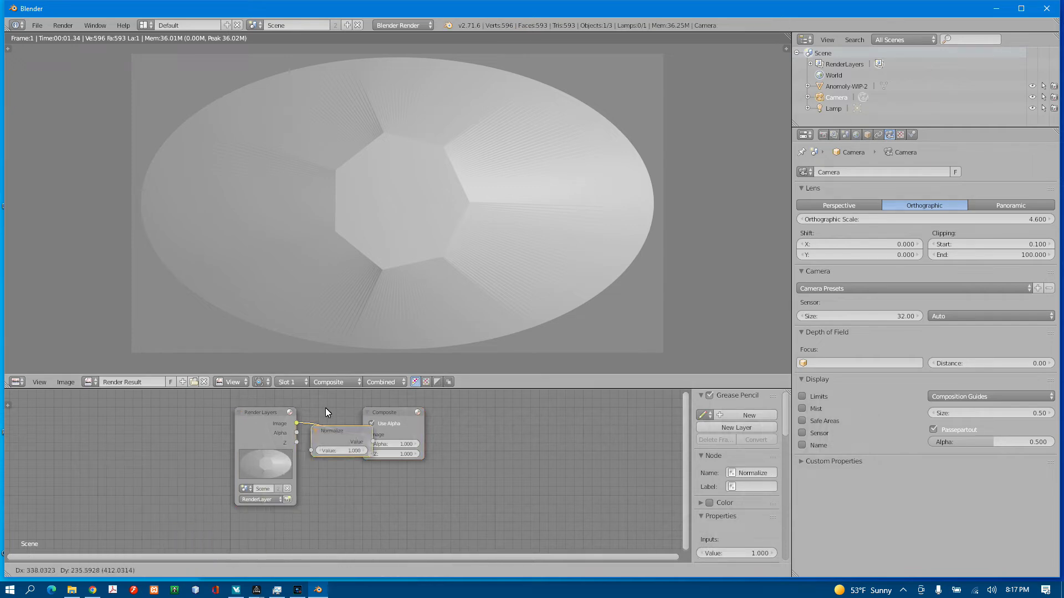
left_click(355, 425)
left_click_drag(389, 413, 443, 416)
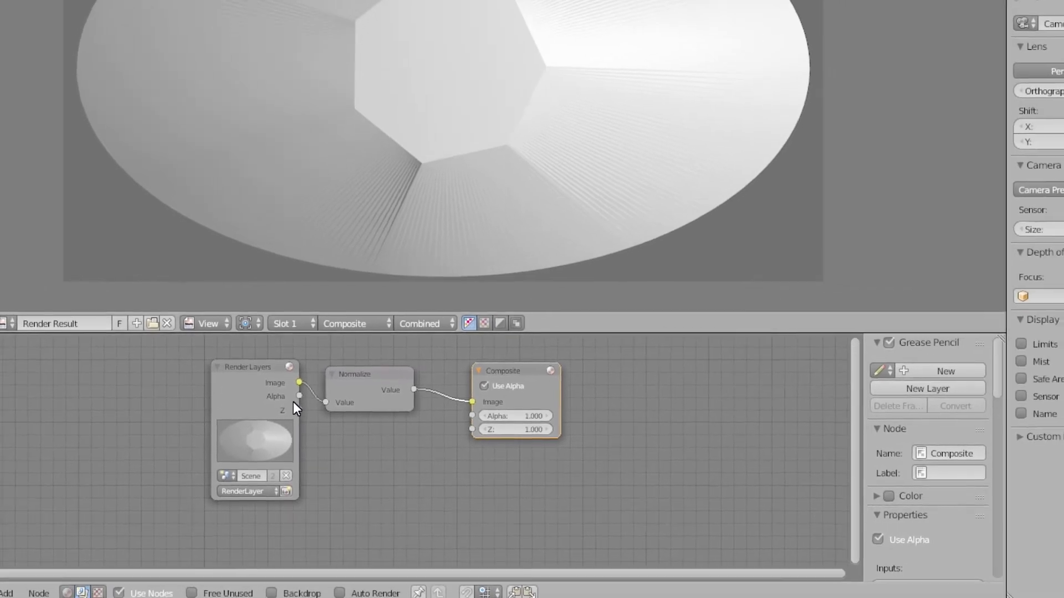
left_click_drag(298, 422, 320, 428)
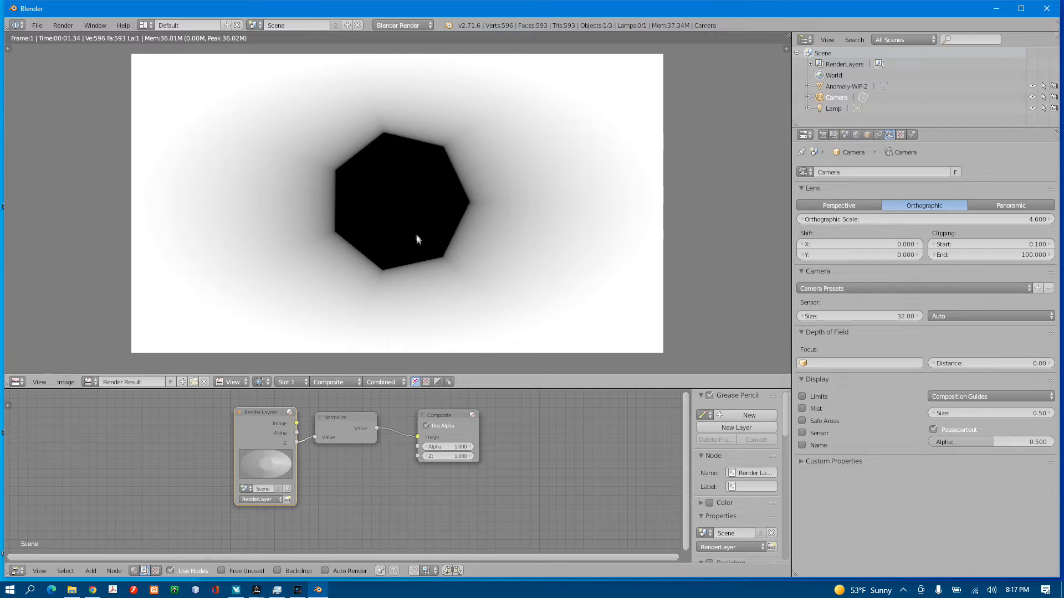
Step: Space the Normalize and Composite nodes apart and insert a Color Invert node on the link between them
left_click_drag(449, 415, 546, 423)
left_click_drag(336, 420, 346, 429)
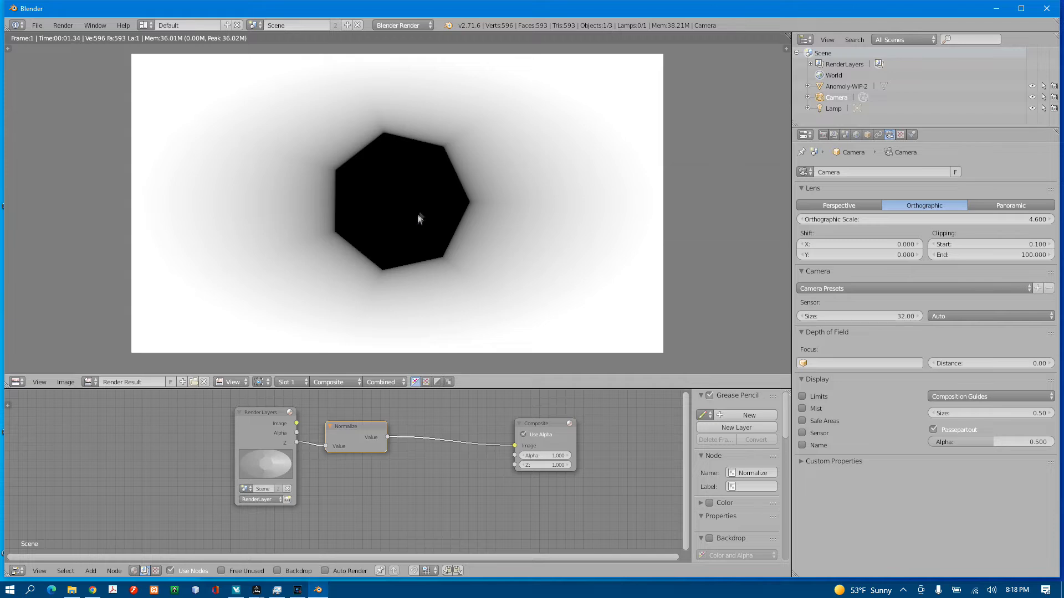
left_click(91, 571)
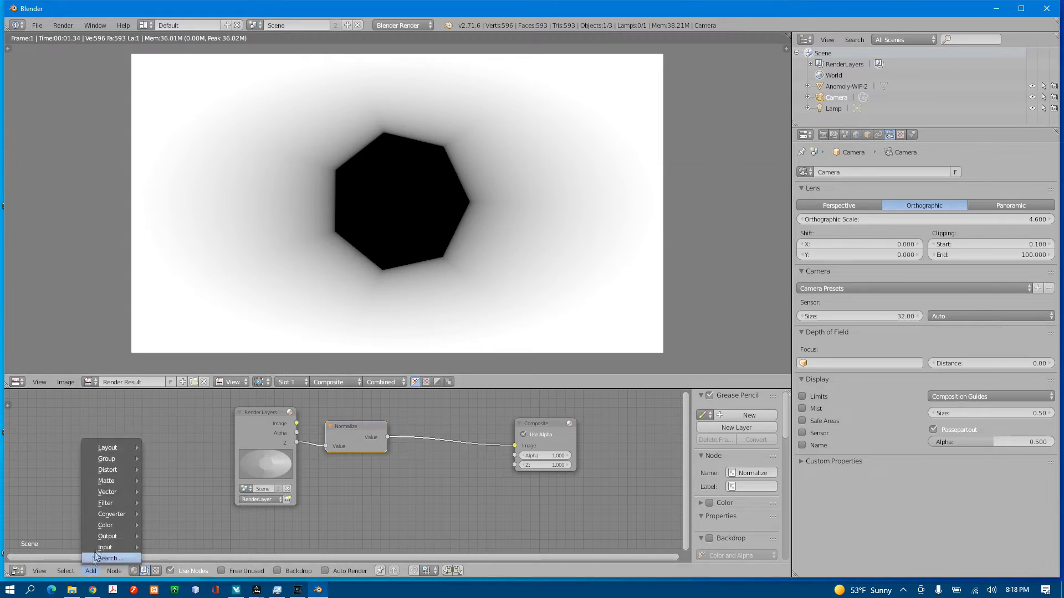
mouse_move(107, 523)
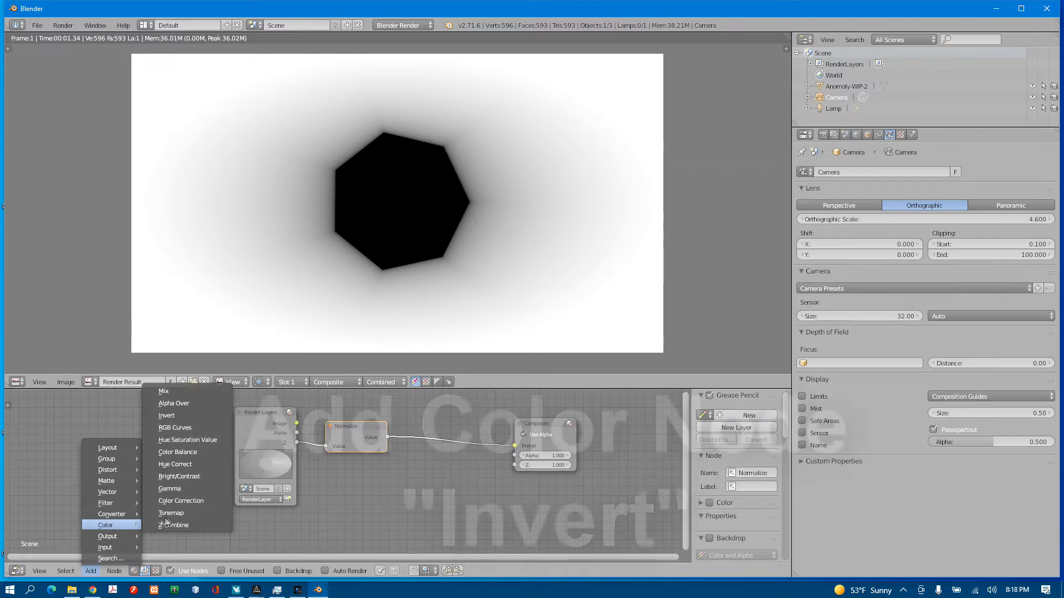
left_click(178, 414)
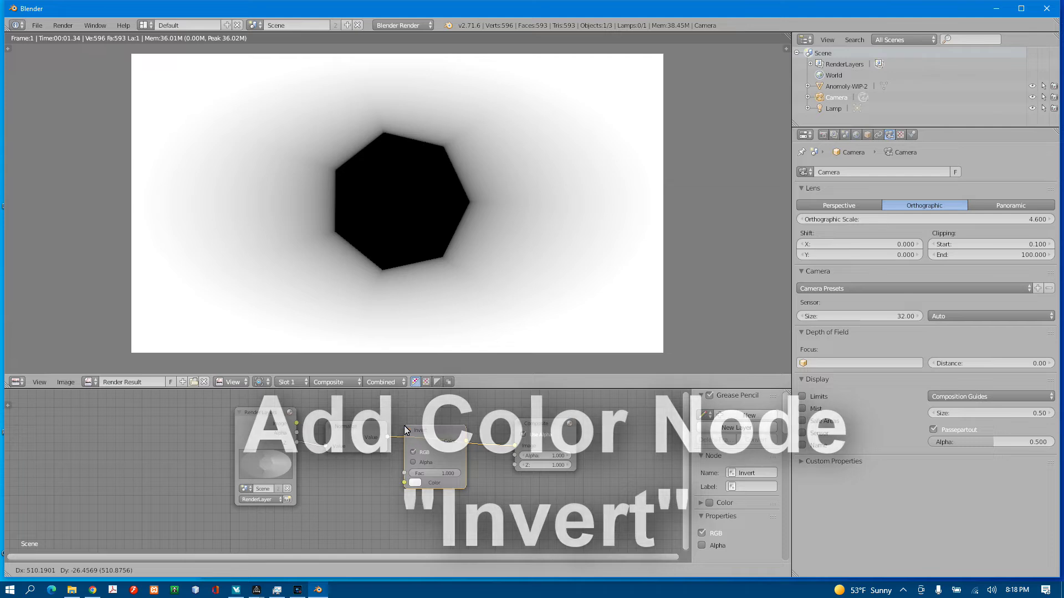
left_click(405, 425)
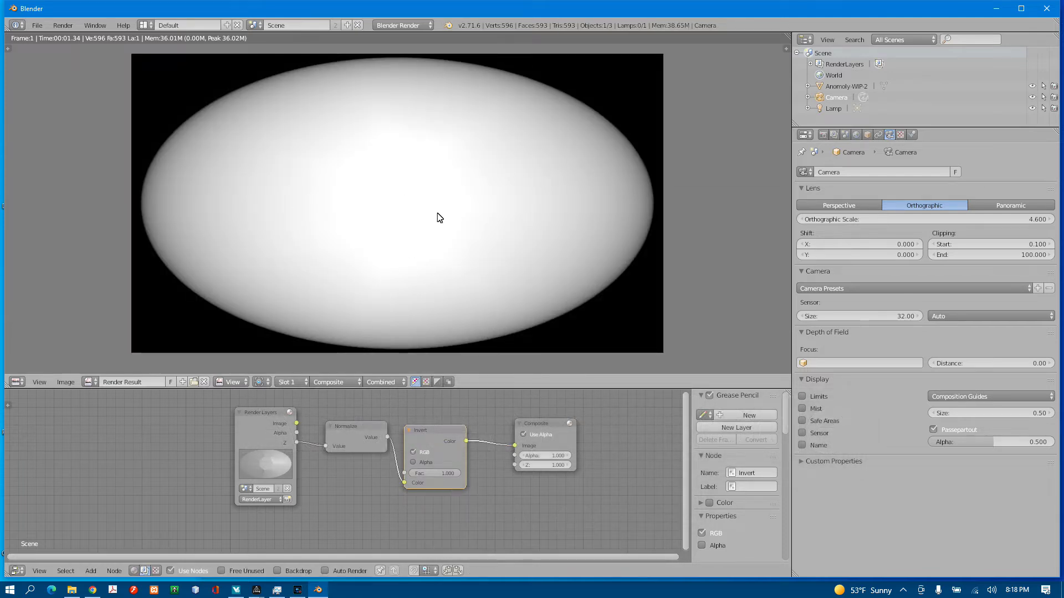
Step: In the scene properties, collapse Units and Keying Sets and set the Color Management display device to None
scroll(438, 215, "down", 2)
scroll(443, 212, "up", 1)
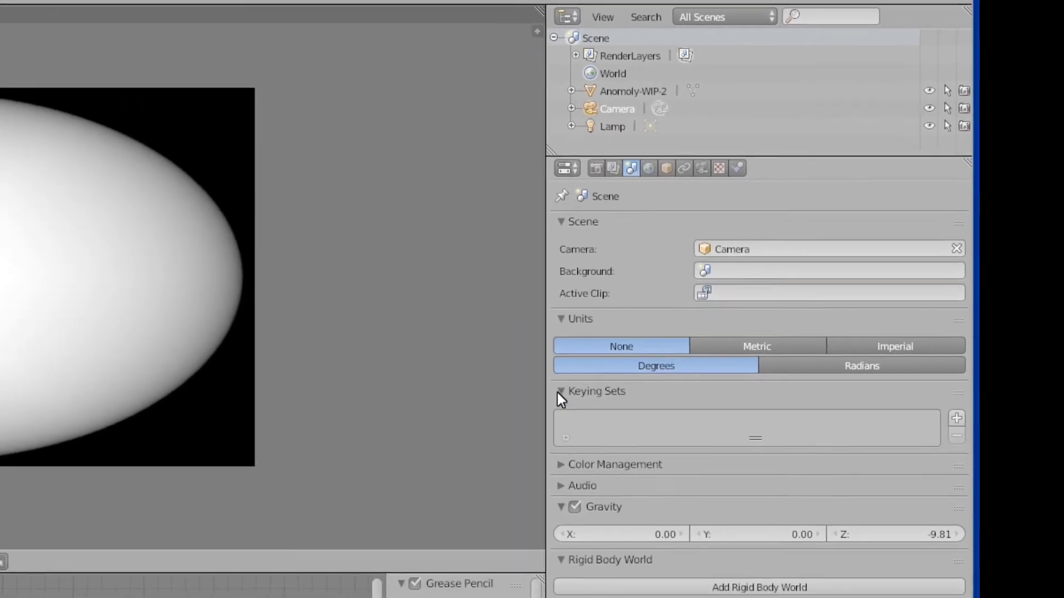
left_click(539, 402)
left_click(617, 299)
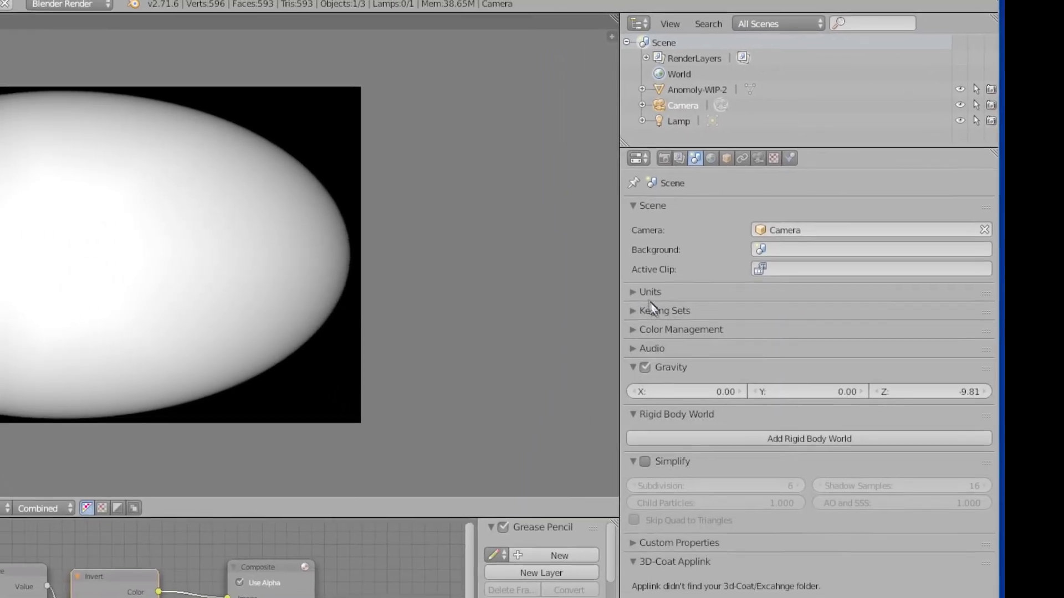
left_click(676, 311)
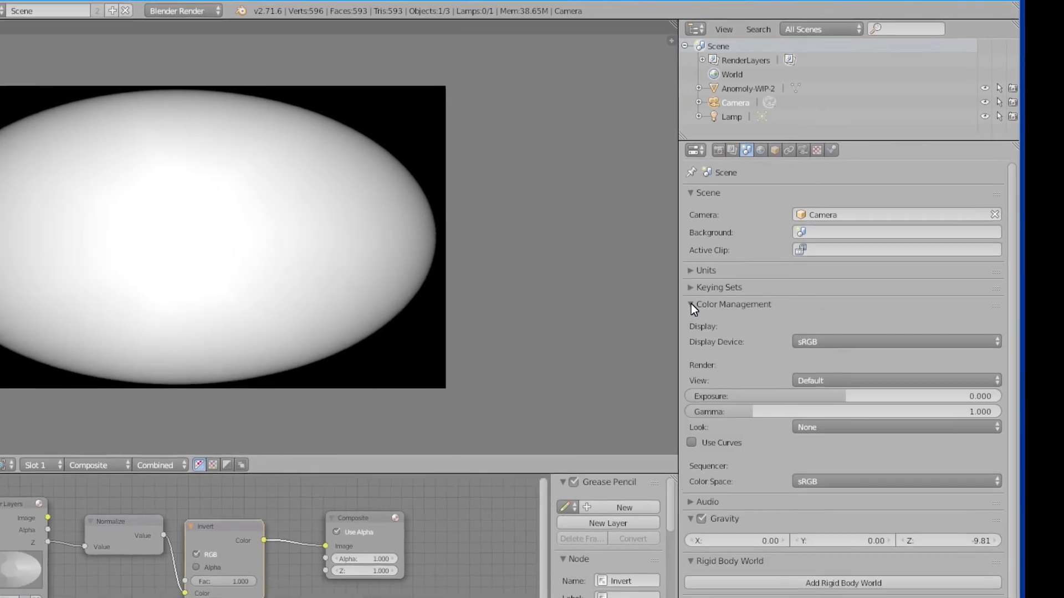
left_click(868, 324)
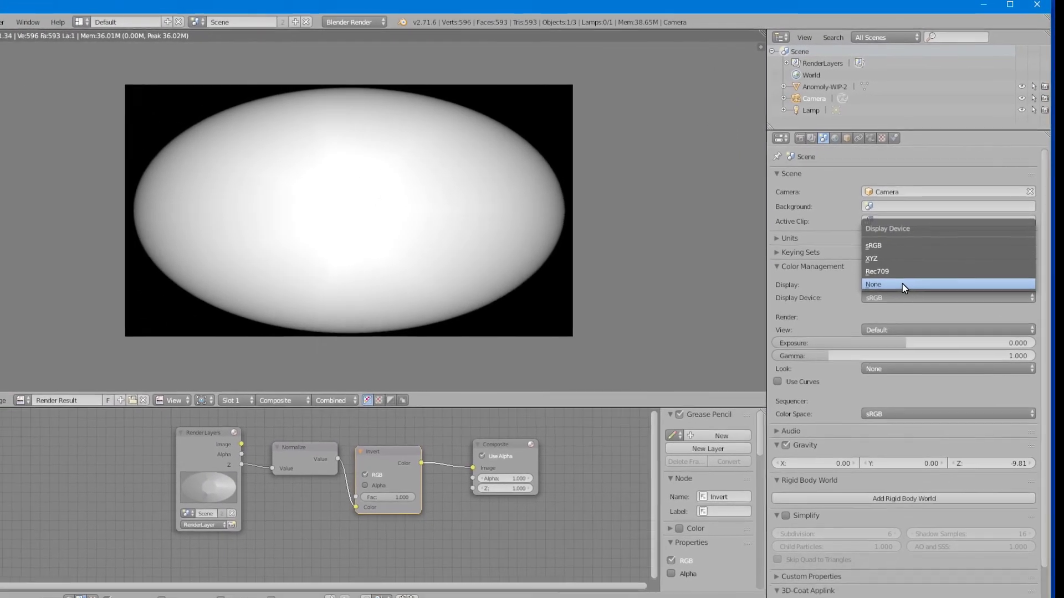
left_click(895, 289)
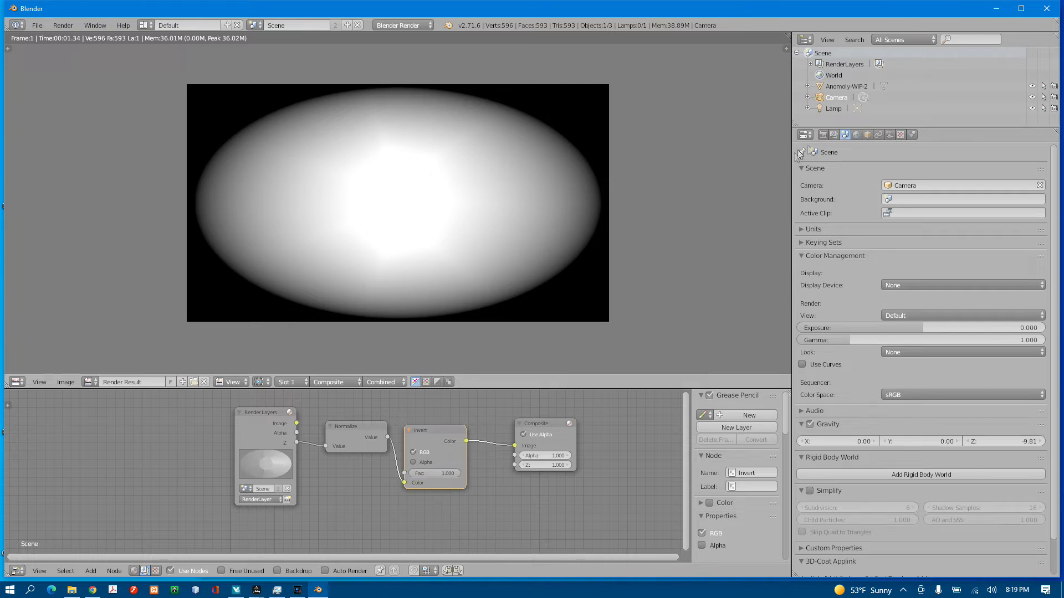
Step: Set the render resolution to 1024 px in both X and Y, and render the depth image again
left_click(822, 134)
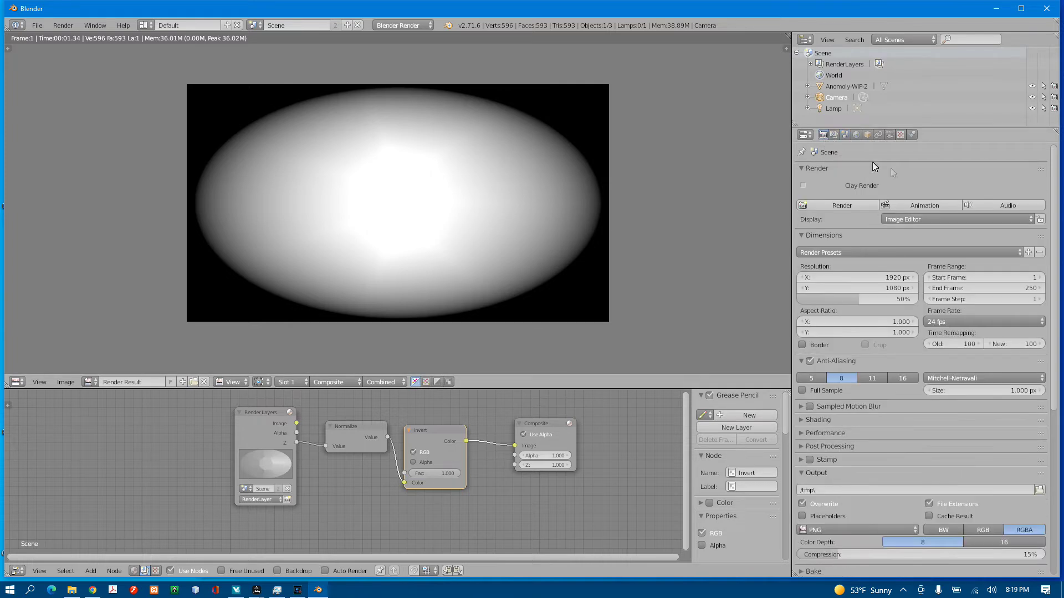
left_click(883, 278)
type("1024")
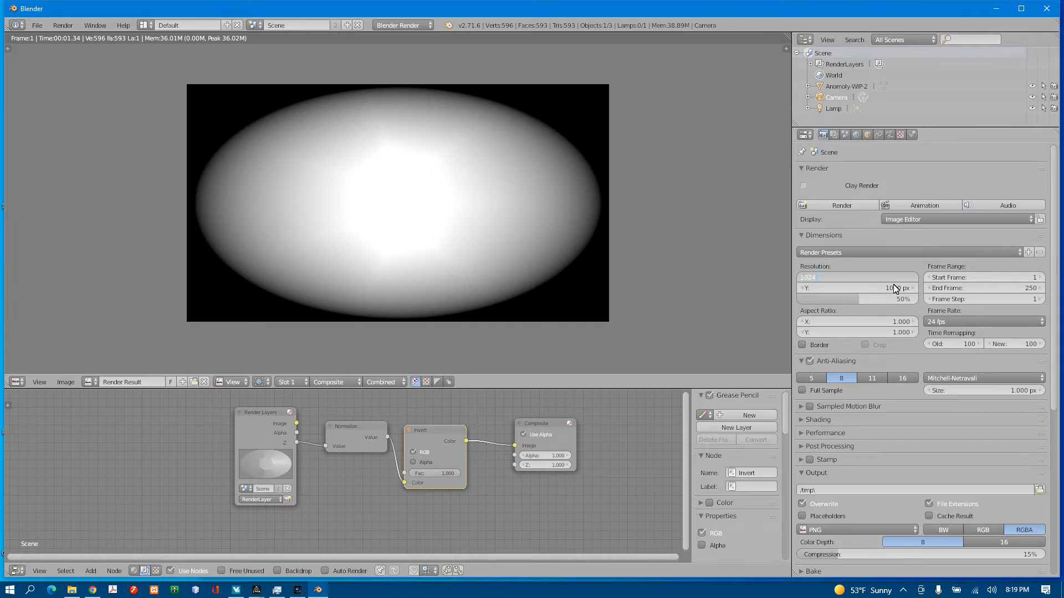
key("Return")
left_click(896, 290)
type("1")
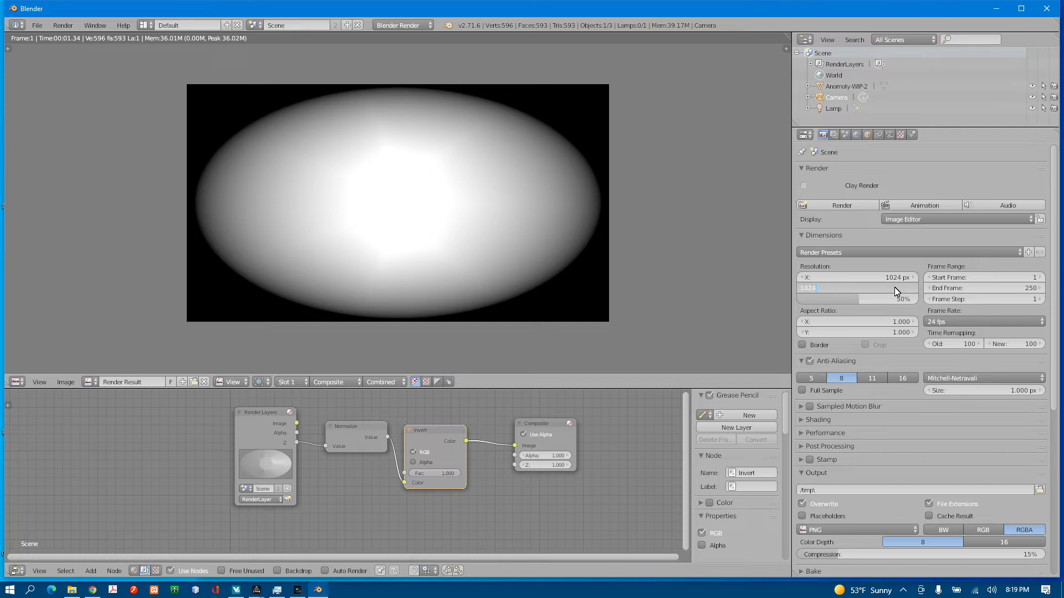
type("024")
key("Return")
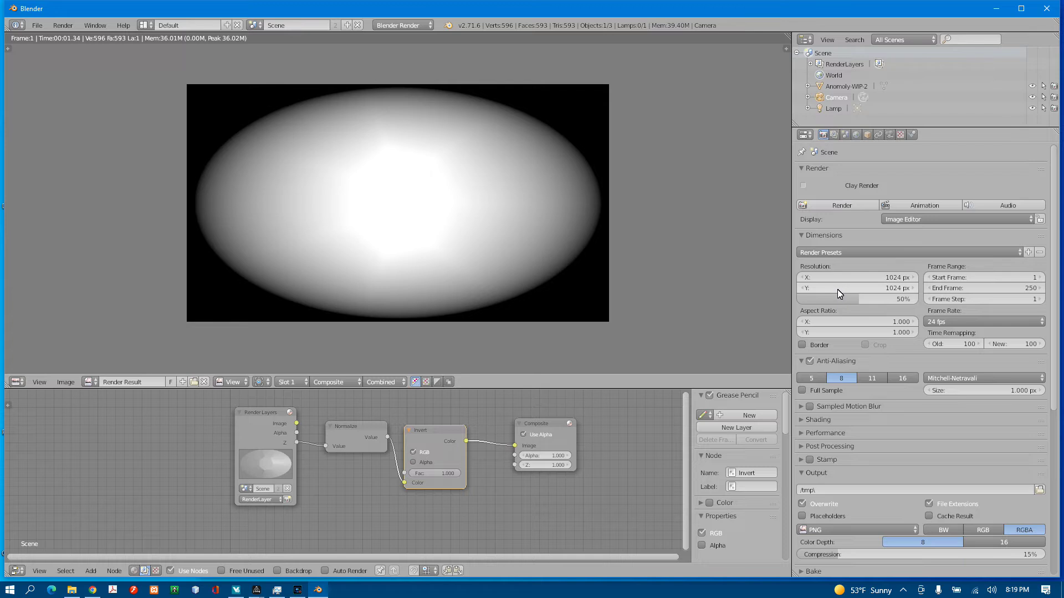
left_click(856, 205)
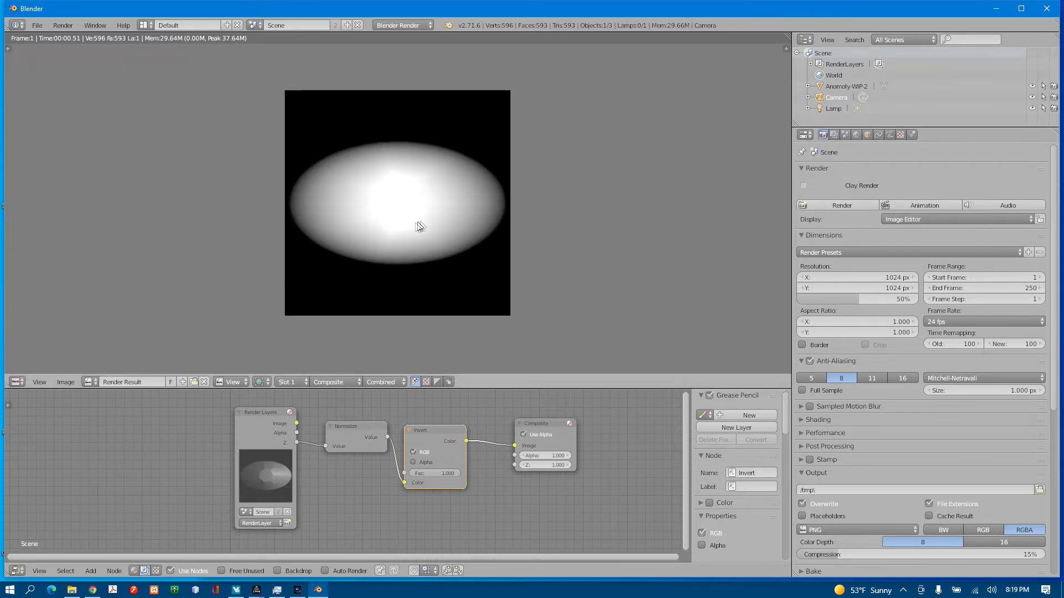
scroll(934, 405, "down", 4)
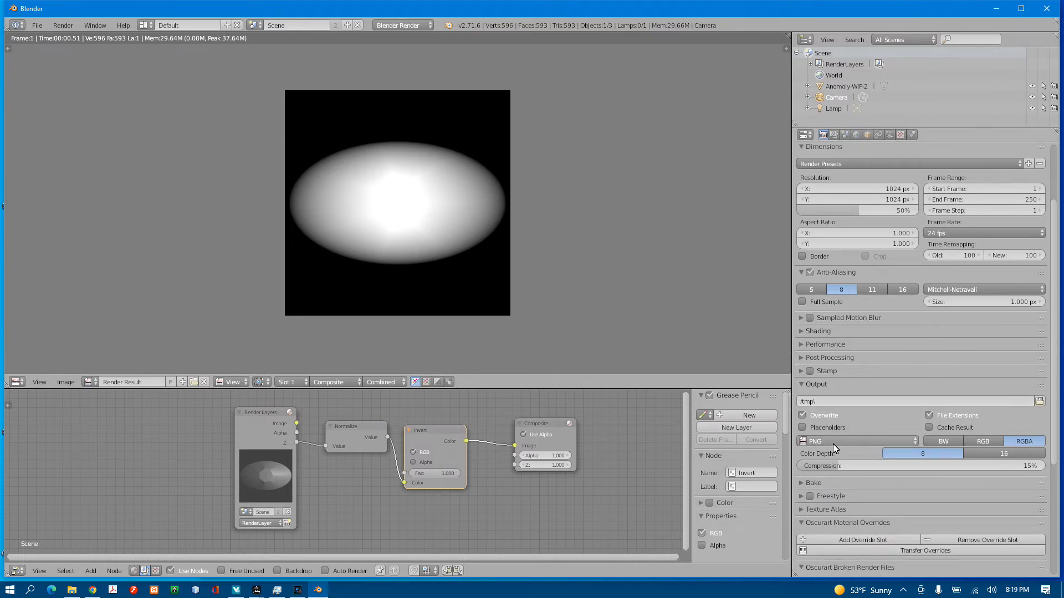
Step: Set the output file format to JPEG and save the rendered depth map to the Desktop as Anomaly-WIP-4.jpg
left_click(833, 441)
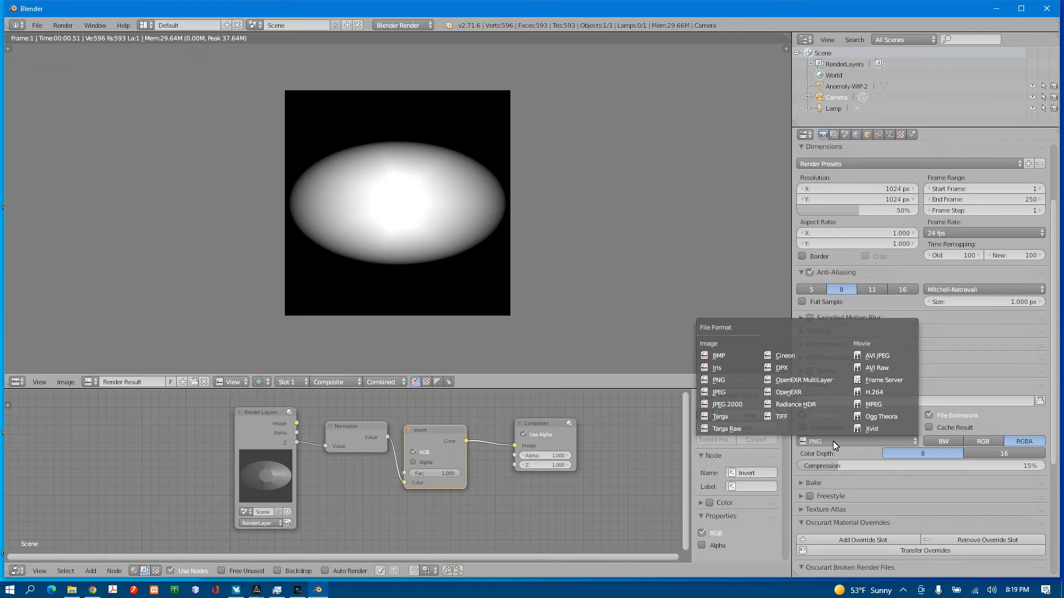
left_click(718, 394)
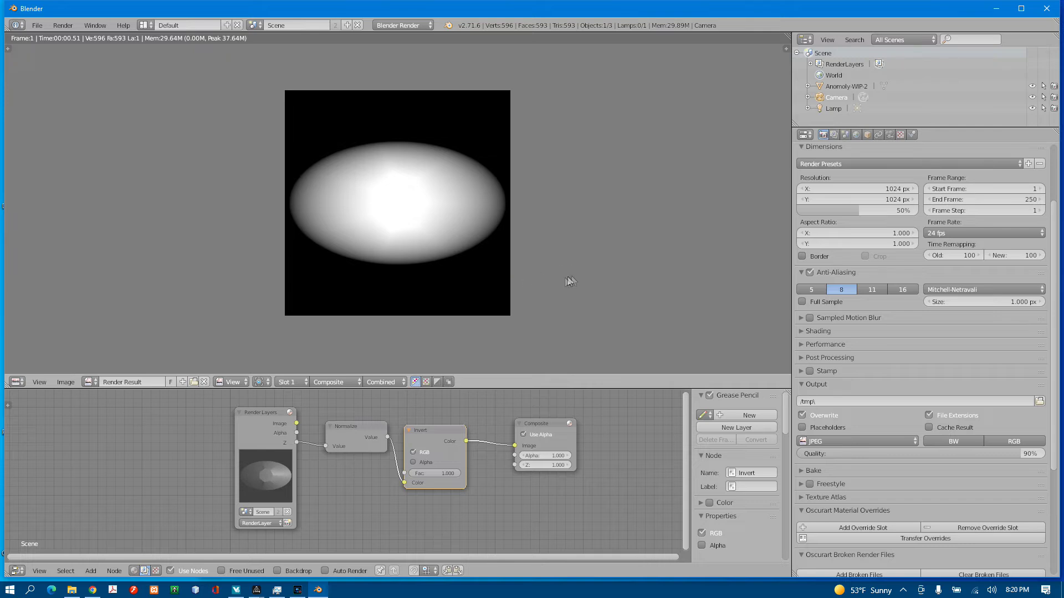
left_click(65, 382)
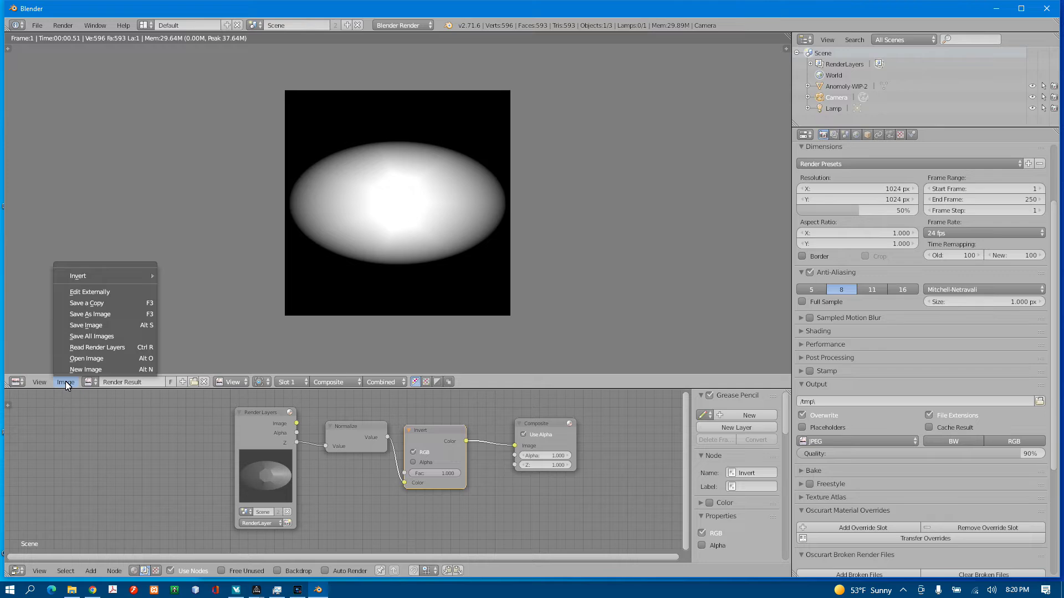
left_click(94, 315)
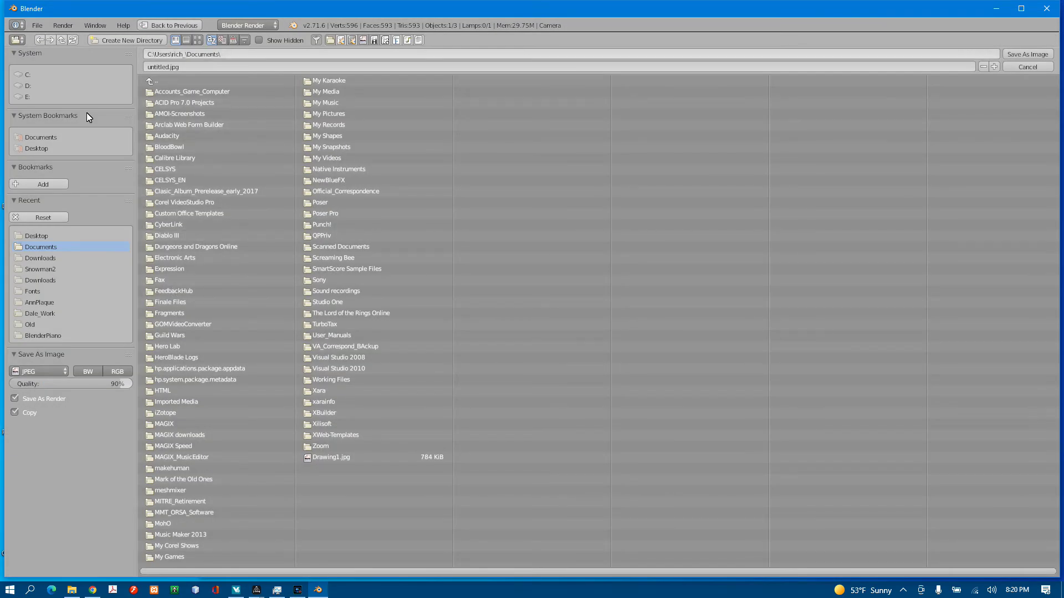
left_click(36, 235)
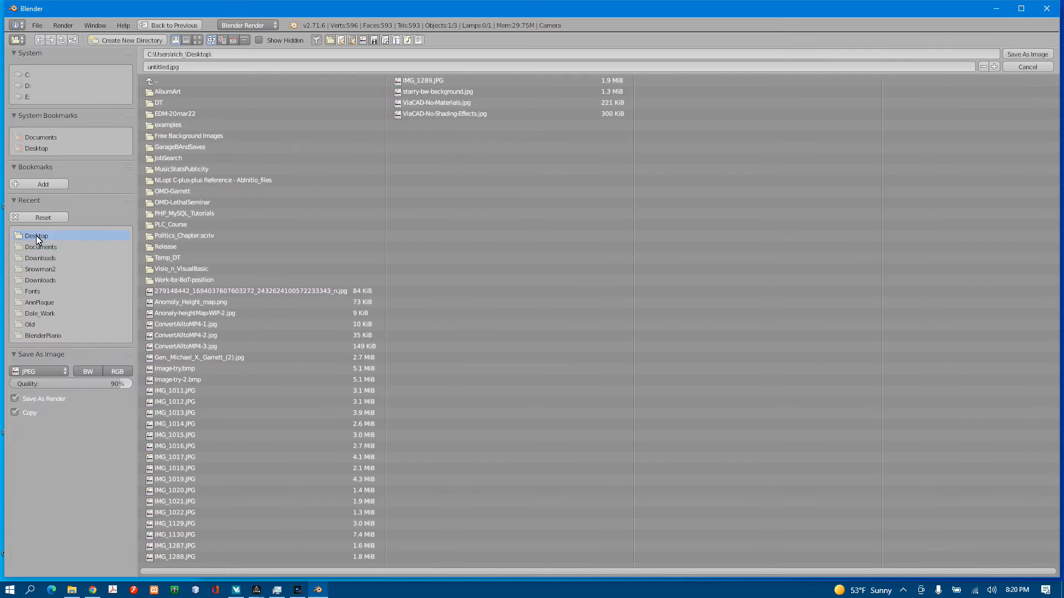
left_click(225, 67)
type("Anomaly")
type(" WIP-4")
key("Return")
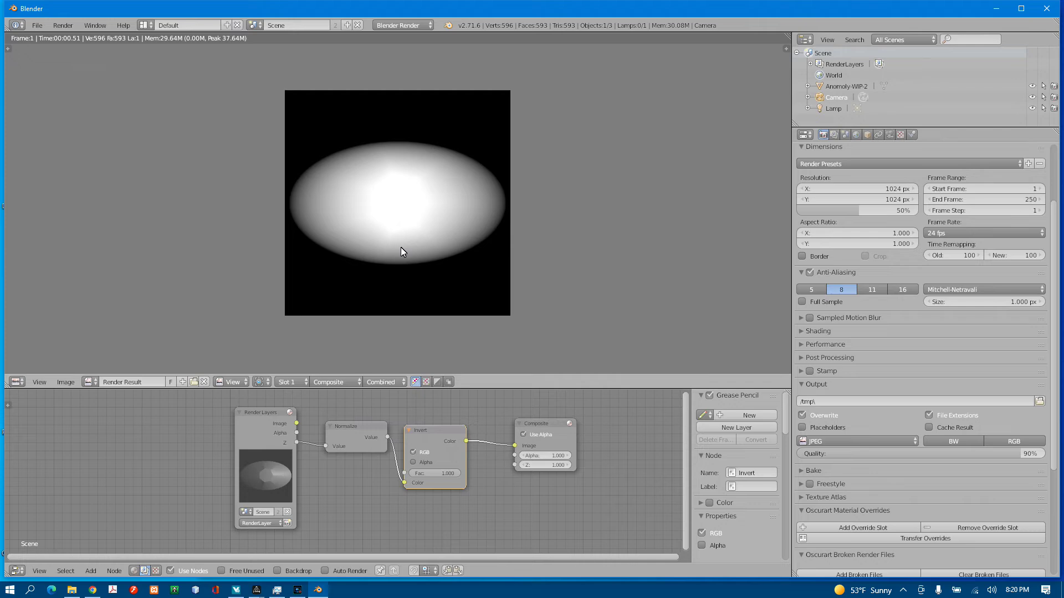
Step: Return from the render to the 3D viewport and examine the model's raised shape from an oblique angle
key("Escape")
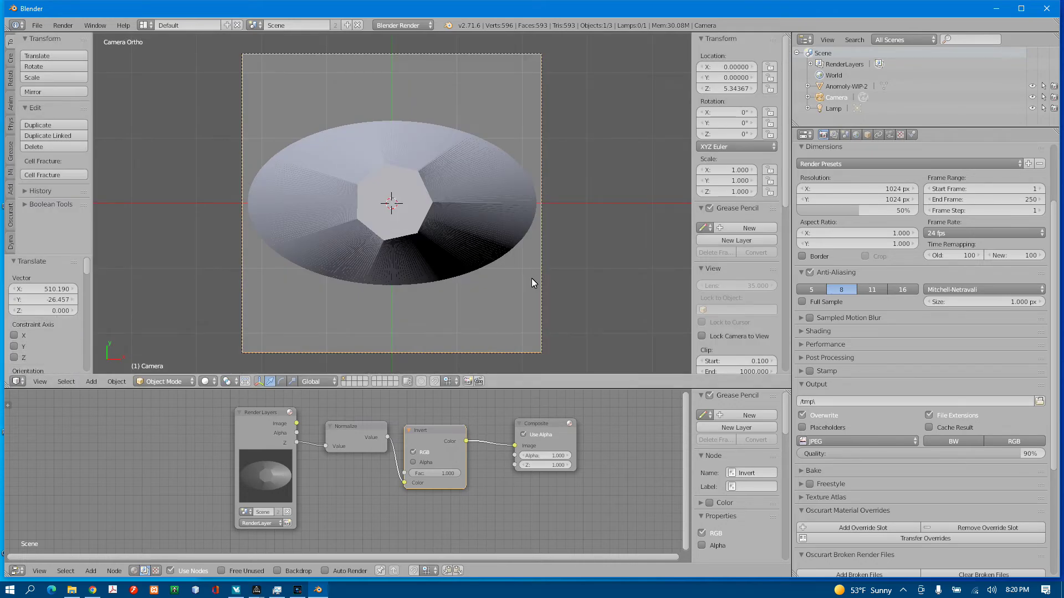
middle_click_drag(531, 279, 438, 218)
scroll(438, 218, "up", 5)
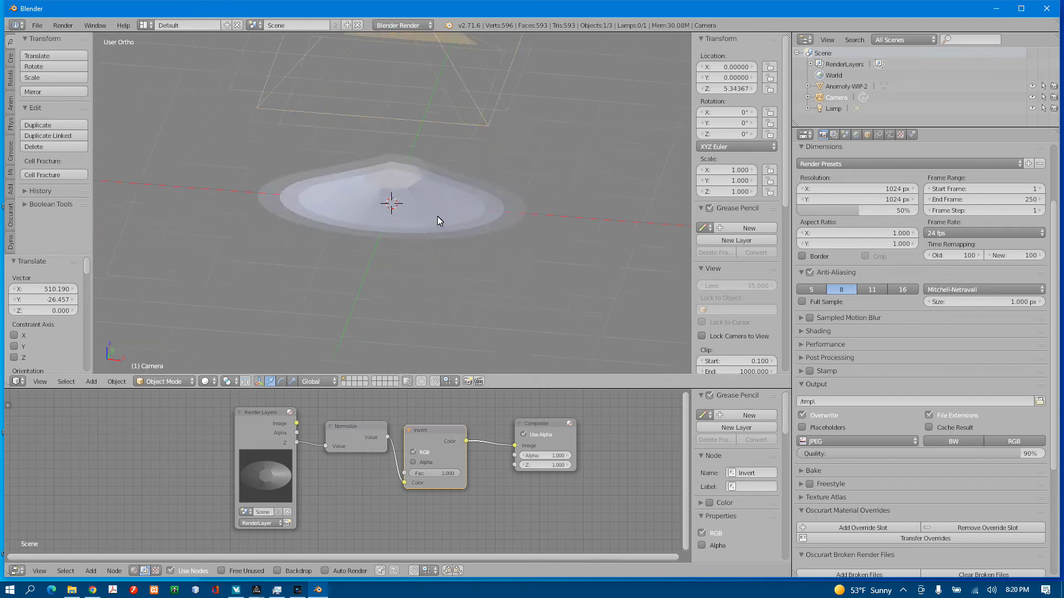
middle_click_drag(443, 218, 394, 207)
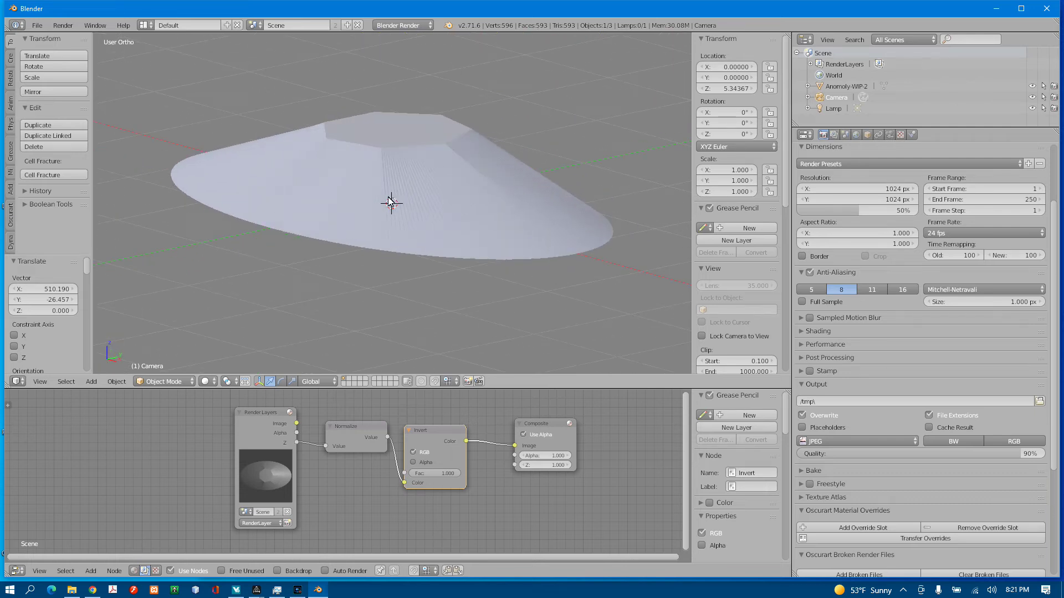
Step: Switch to ViaCAD and import Anomaly-WIP-4.jpg from the Desktop using the JPG import type
left_click(235, 590)
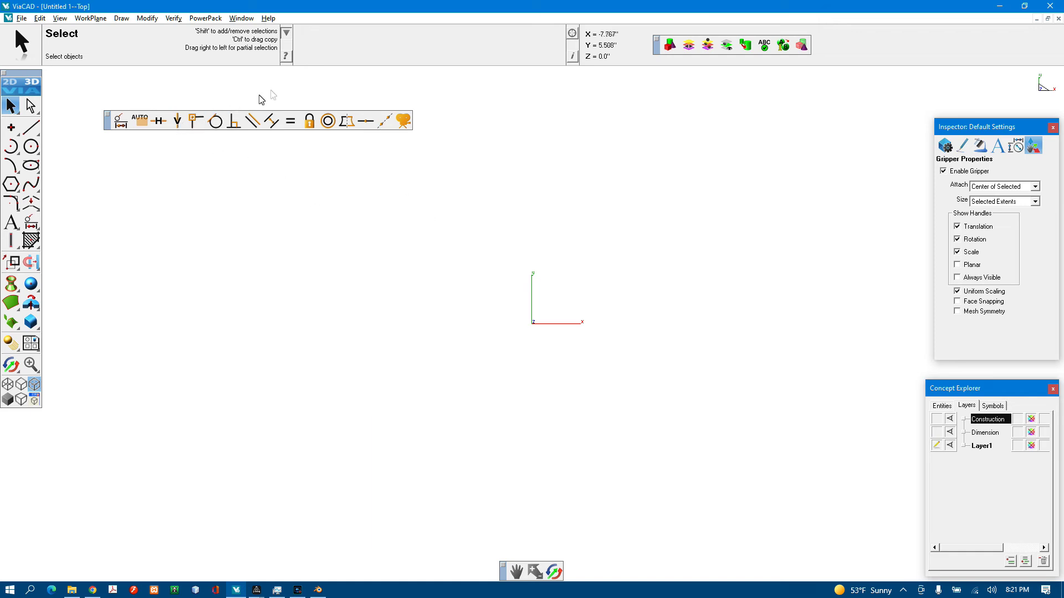
left_click(209, 19)
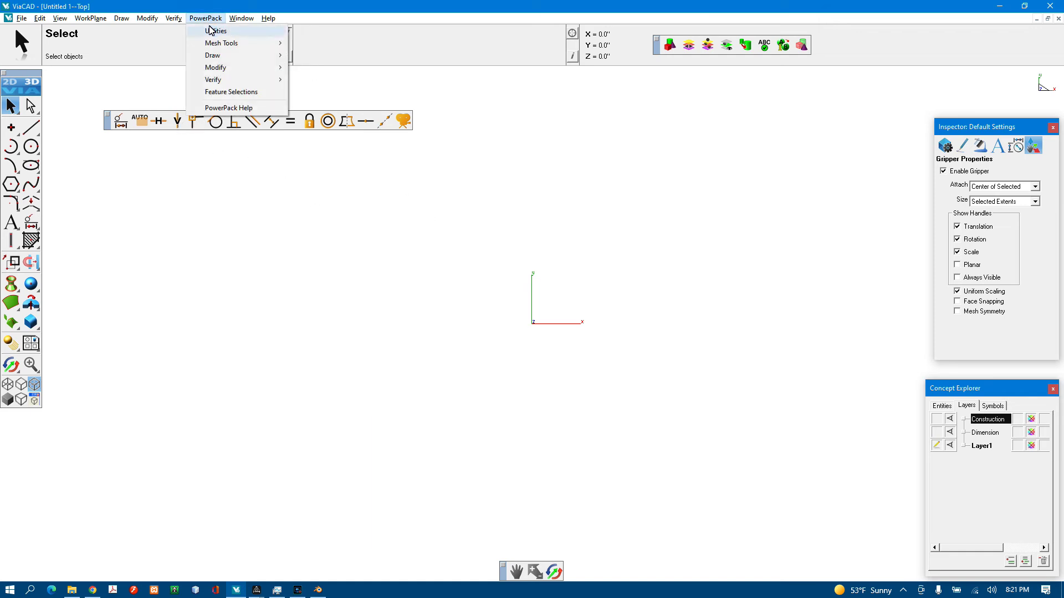
mouse_move(221, 43)
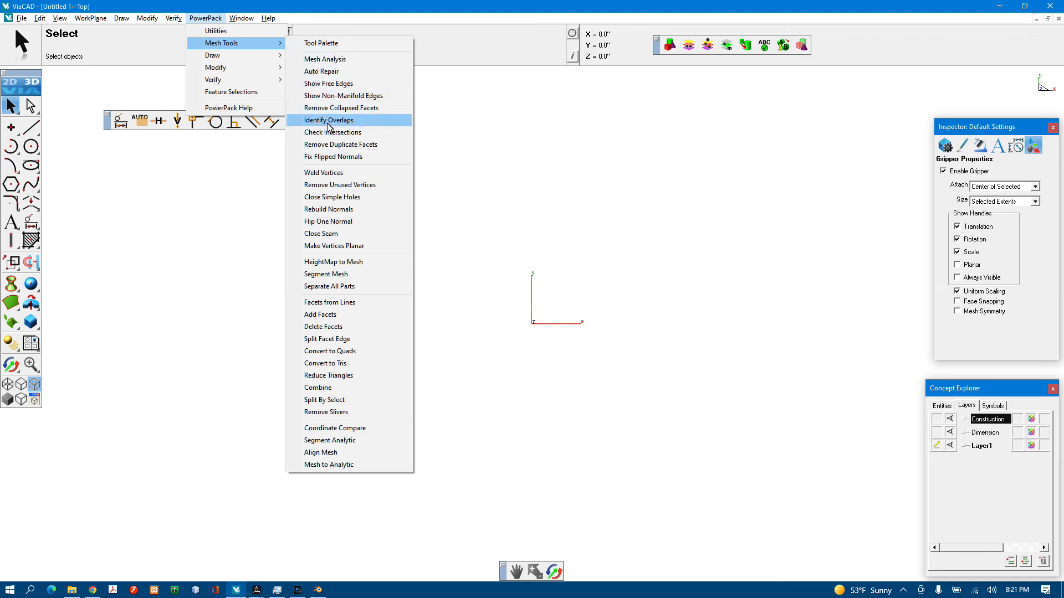
mouse_move(21, 18)
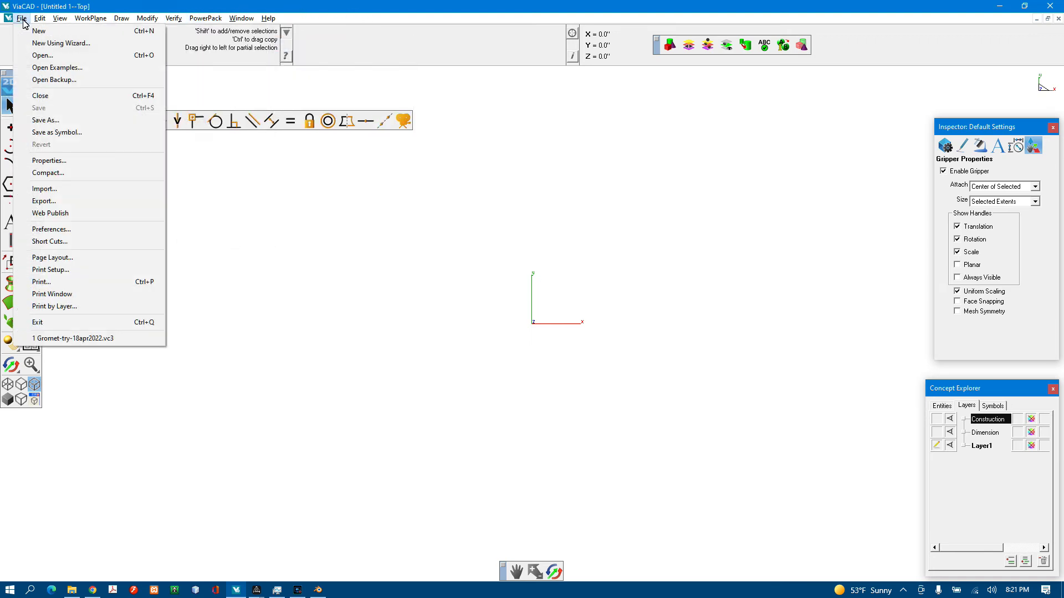
left_click(58, 190)
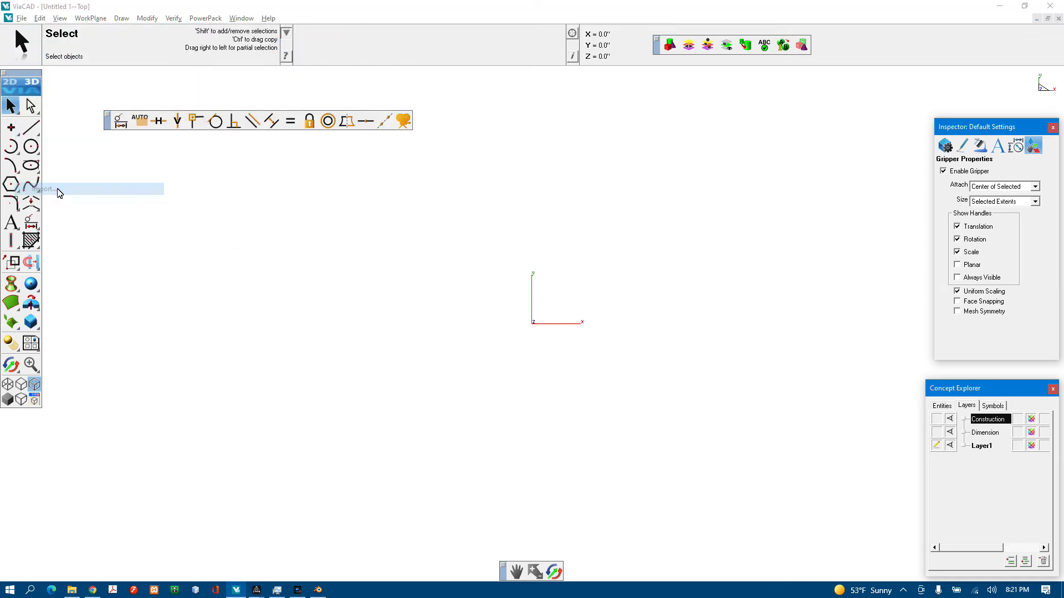
left_click(421, 343)
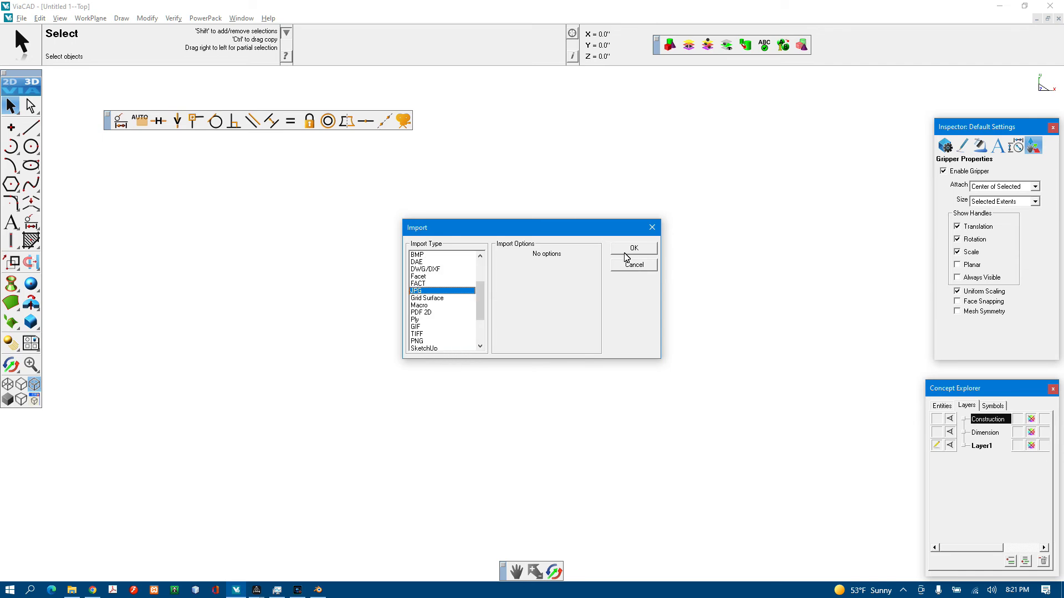
left_click(634, 250)
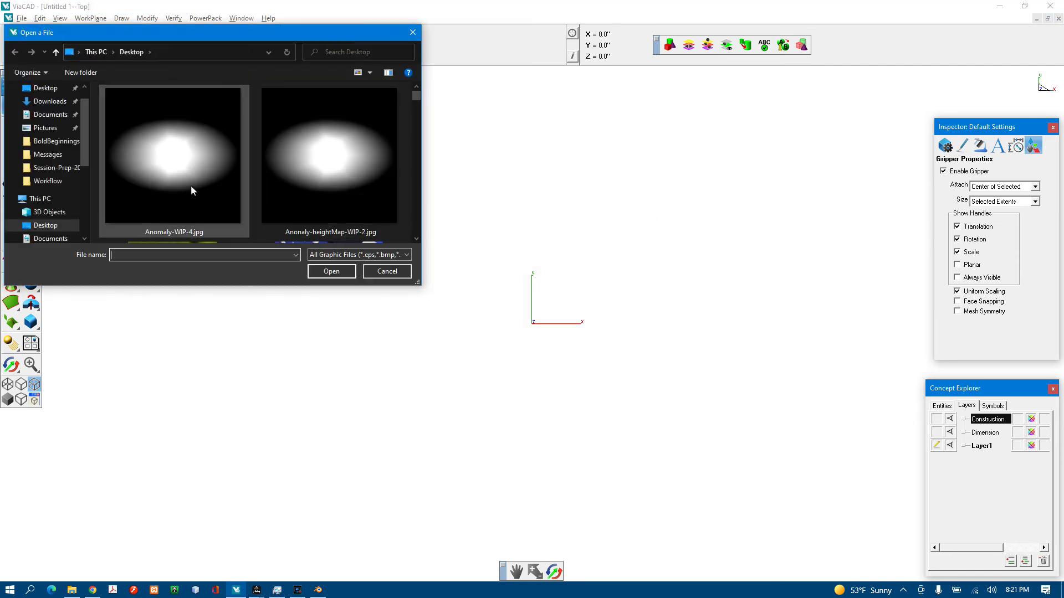
left_click(188, 185)
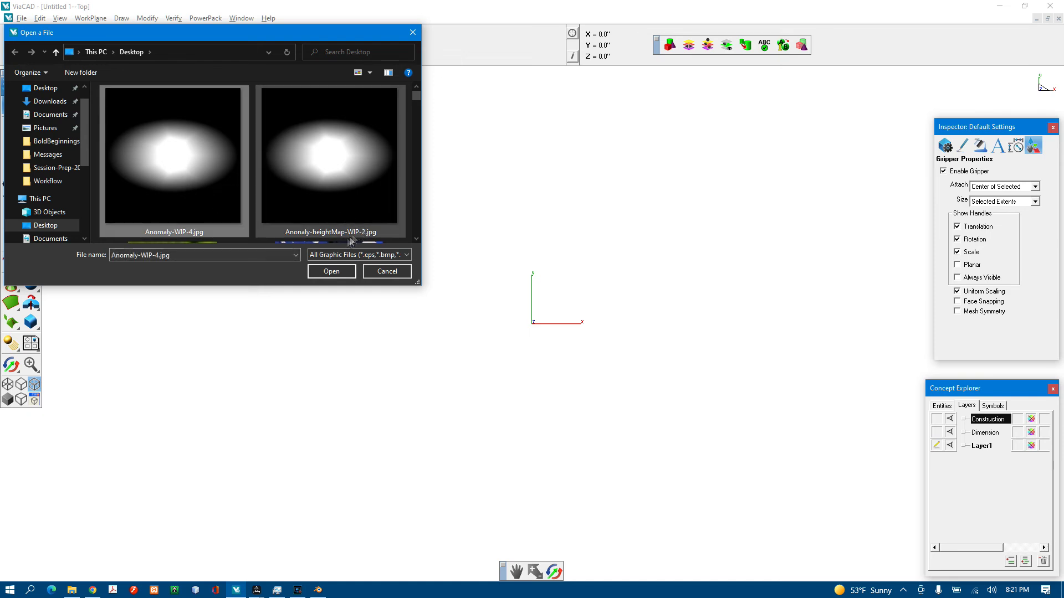
left_click(331, 271)
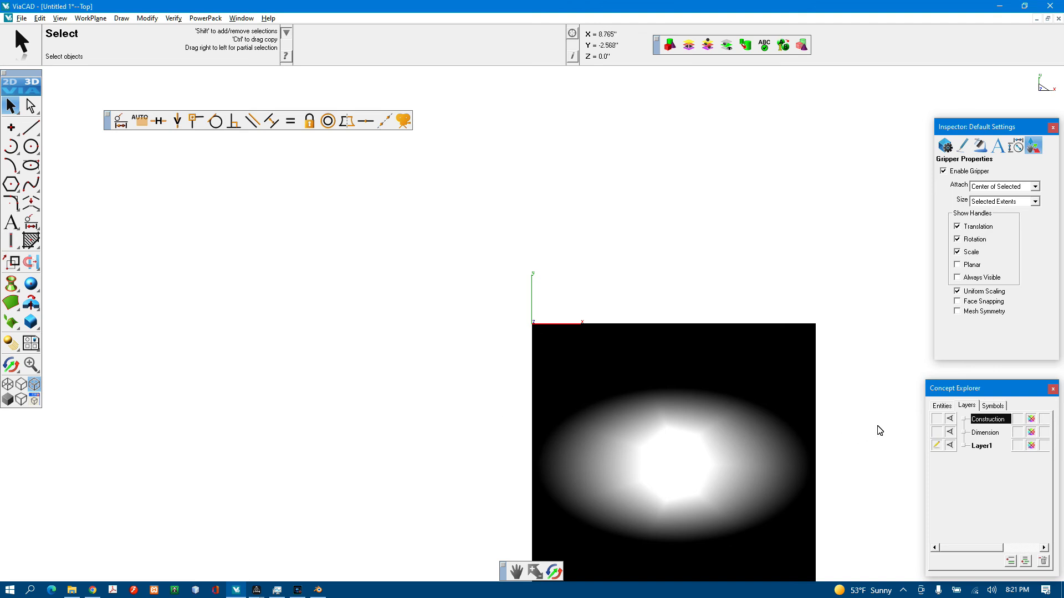
Step: Convert the whole imported depth image into a mesh with the PowerPack HeightMap to Mesh tool
left_click(515, 571)
left_click_drag(440, 497, 304, 382)
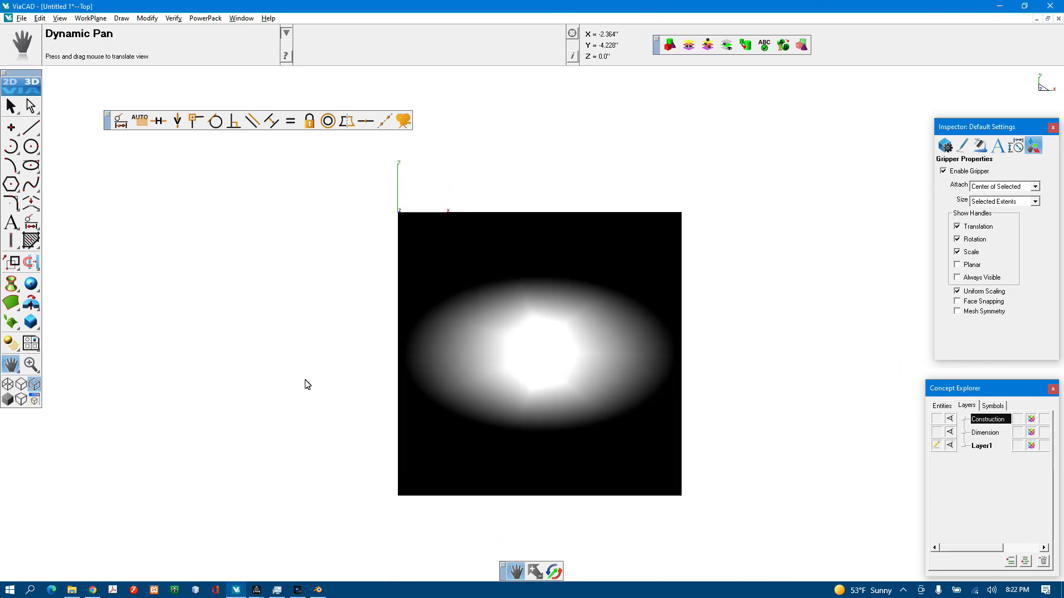
left_click(201, 19)
mouse_move(261, 43)
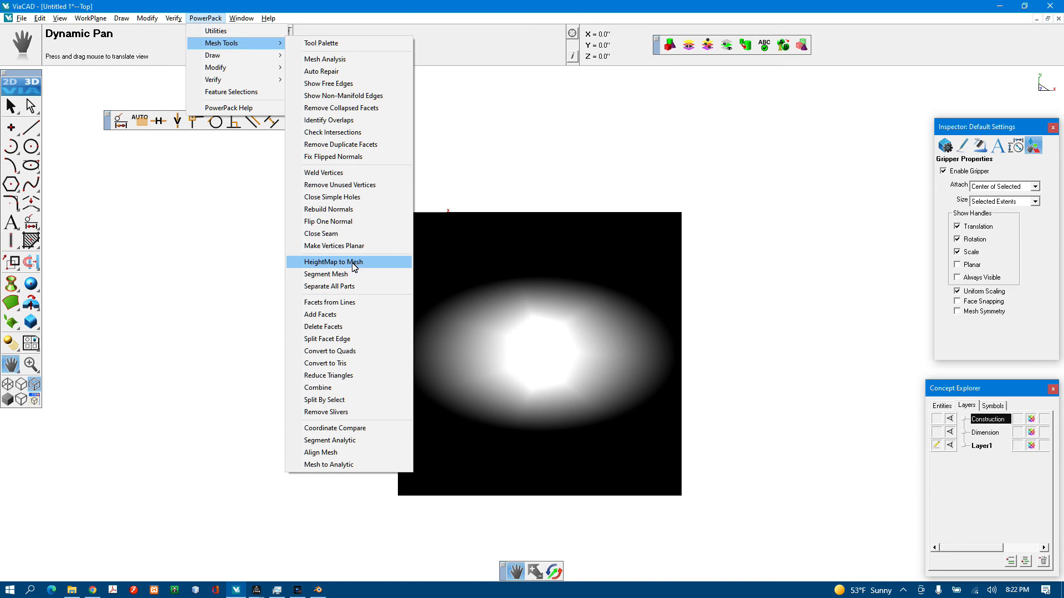
left_click(355, 263)
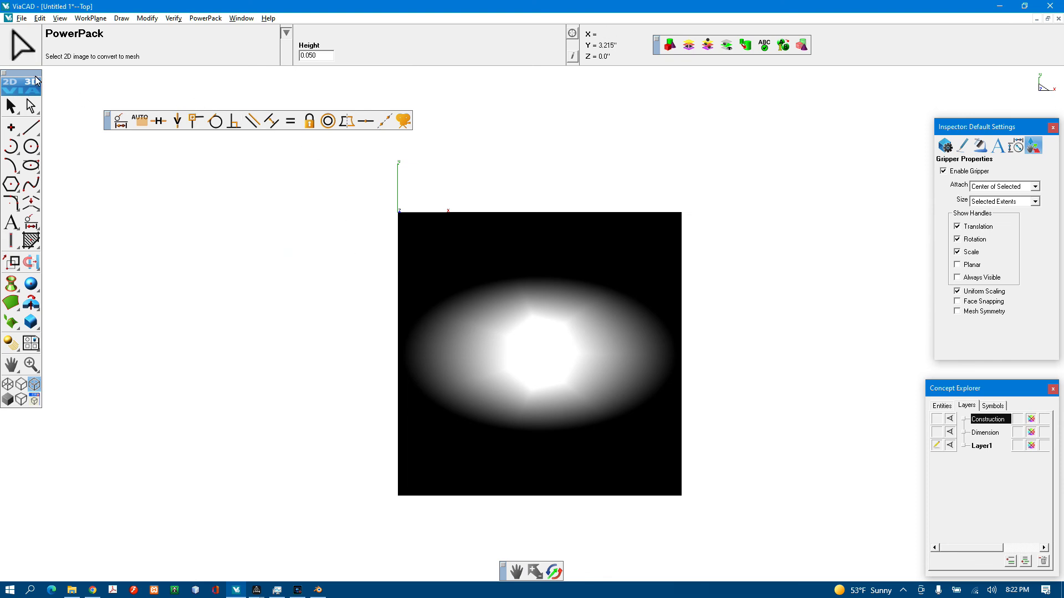
left_click_drag(350, 179, 750, 553)
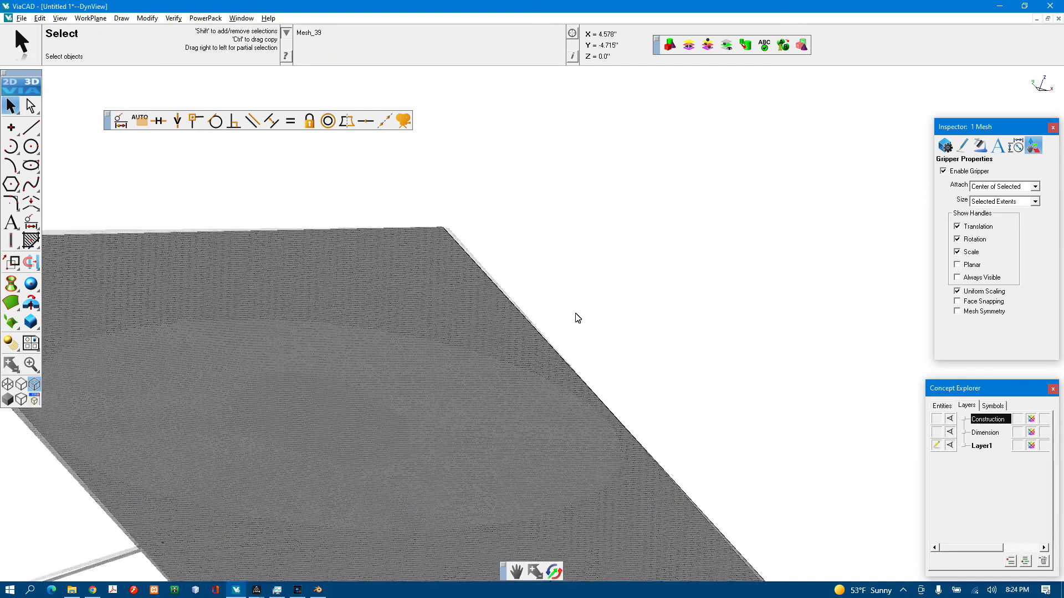
Step: Examine the relief of the generated mesh up close from several angles
scroll(574, 355, "up", 3)
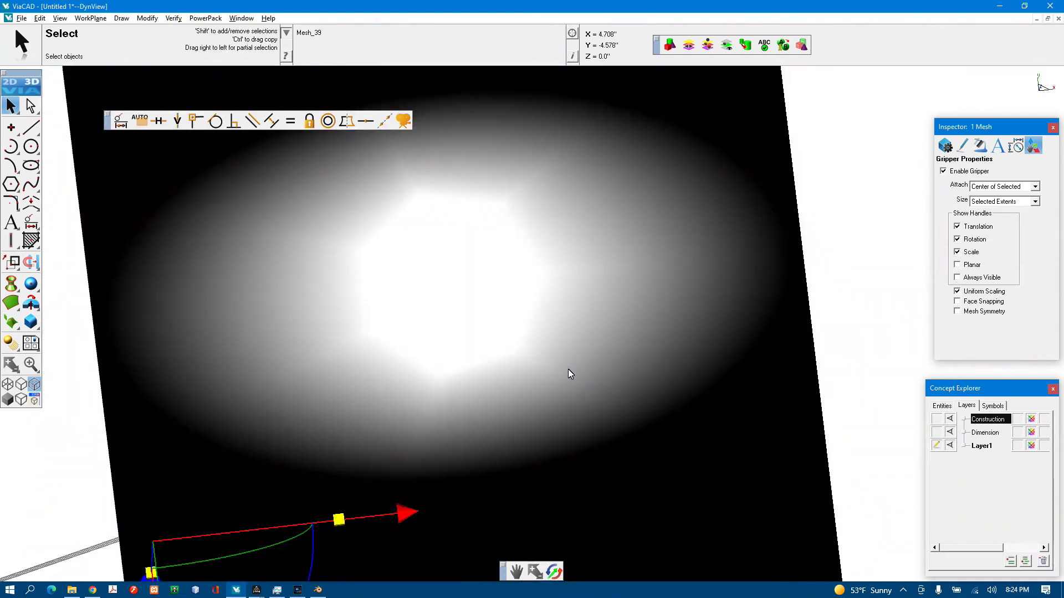
mouse_move(569, 370)
middle_mouse_down()
mouse_move(573, 325)
mouse_move(578, 346)
middle_mouse_up()
middle_click_drag(264, 437, 450, 408)
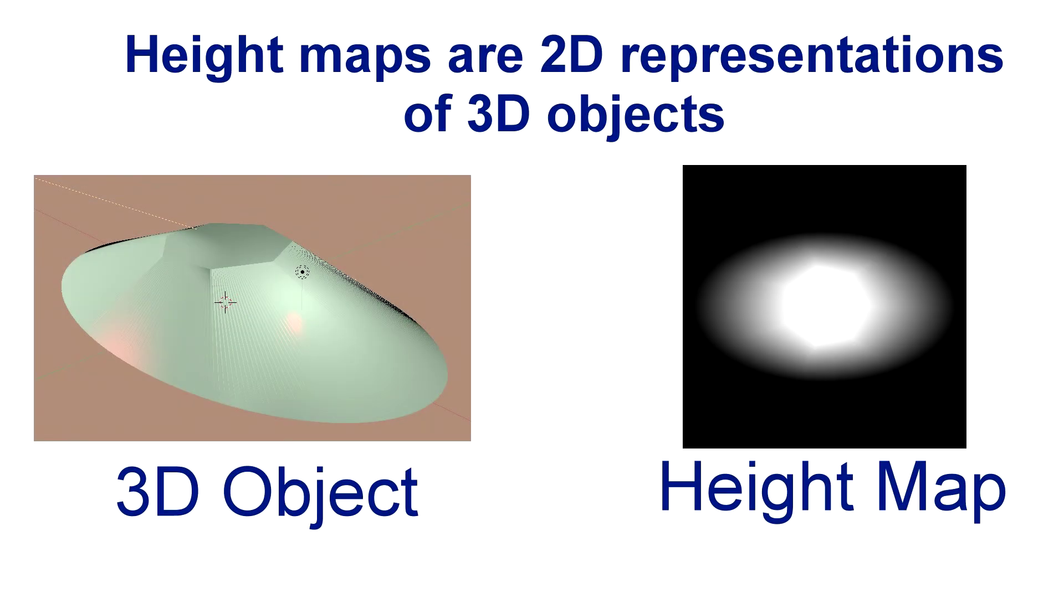